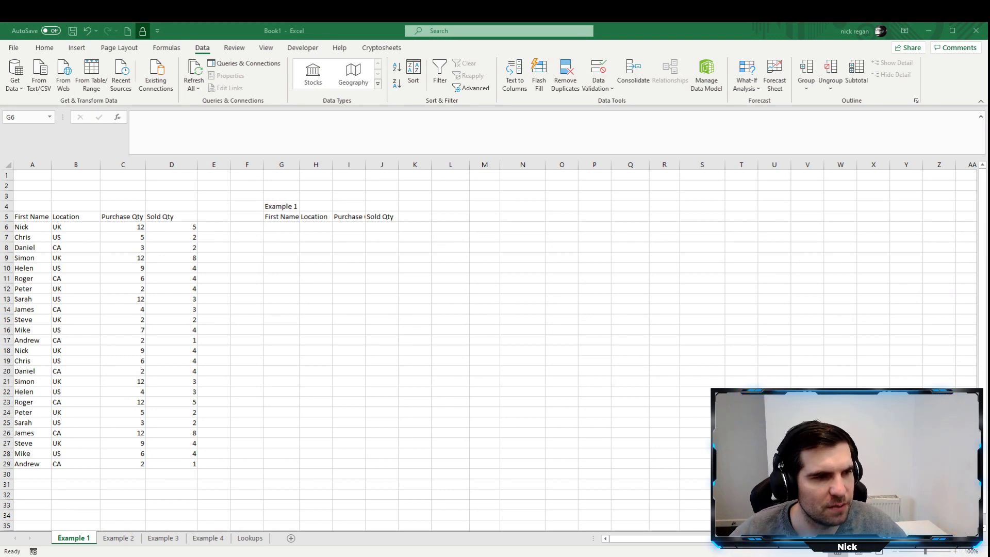
pyautogui.click(10, 552)
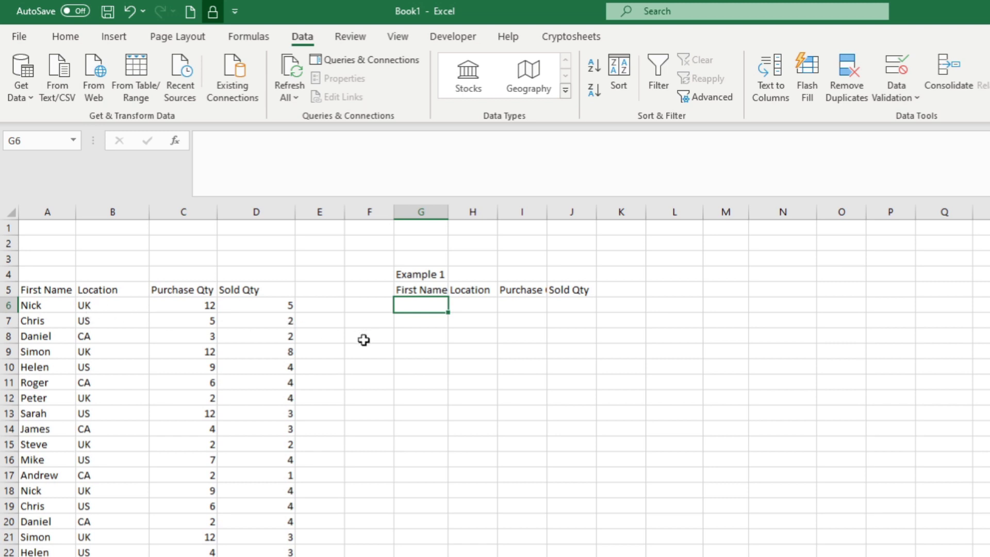
# Add a standard filter to the headers A5:D5, filter by First Name and Purchase Qty, and remove the filter
pyautogui.moveTo(41, 290); pyautogui.dragTo(273, 289)
pyautogui.click(338, 373)
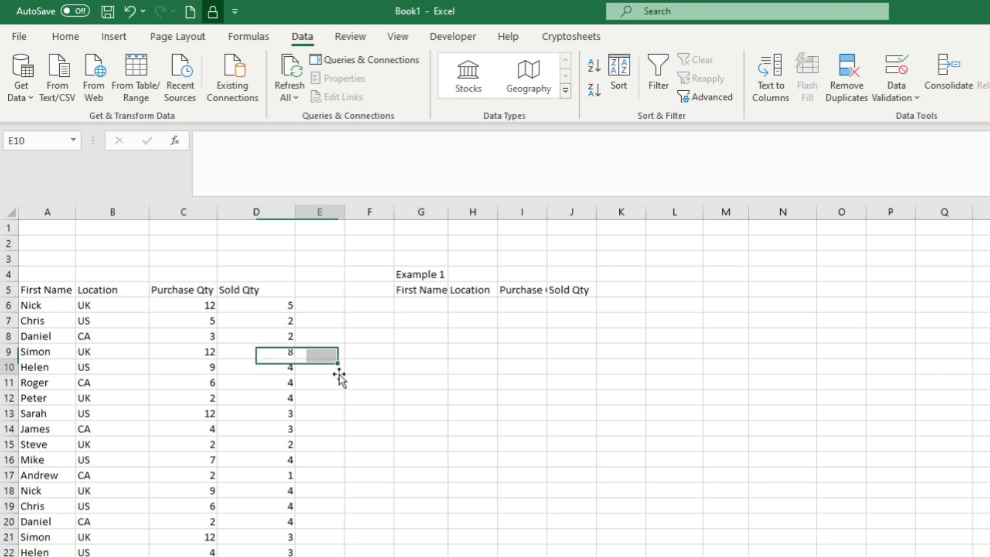
pyautogui.moveTo(64, 289); pyautogui.dragTo(252, 291)
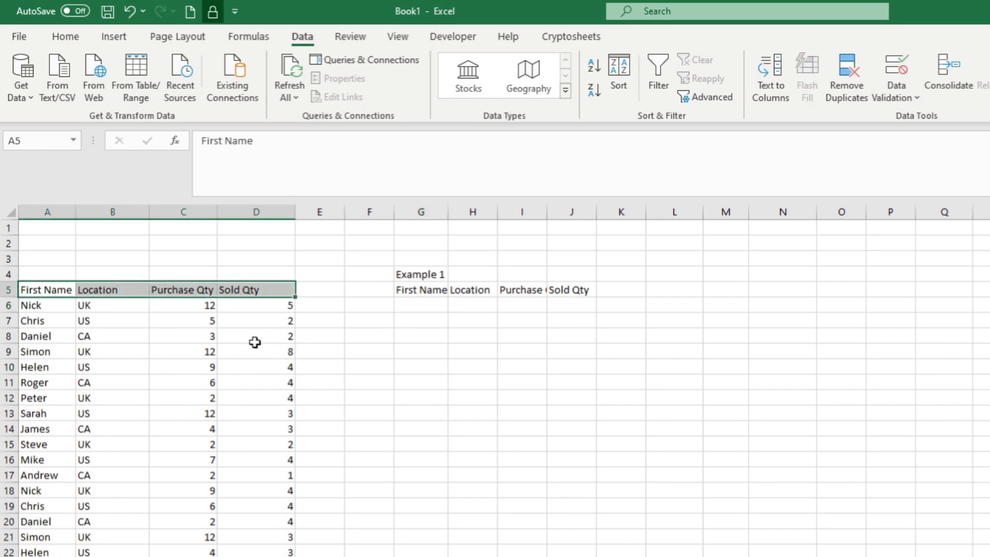
pyautogui.click(659, 78)
pyautogui.click(319, 382)
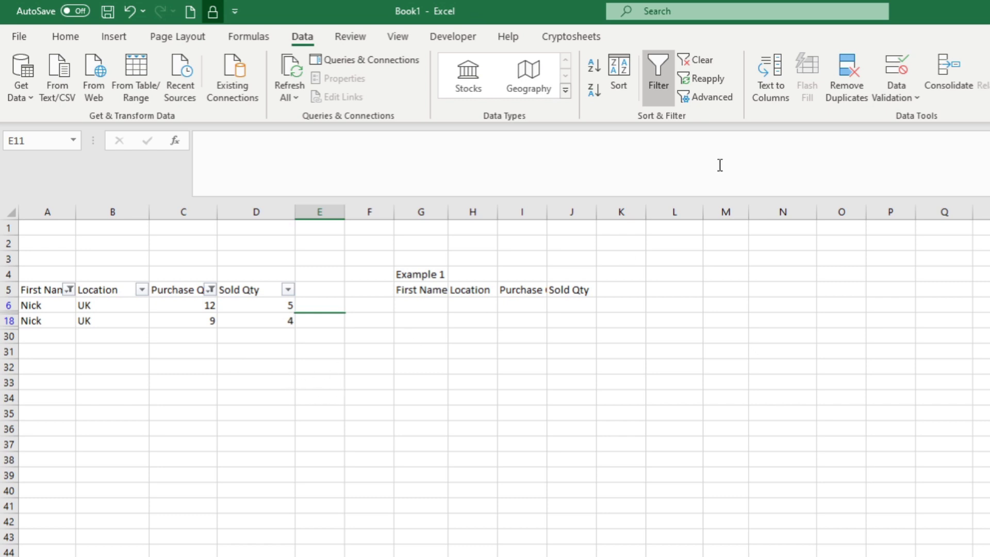
pyautogui.click(658, 77)
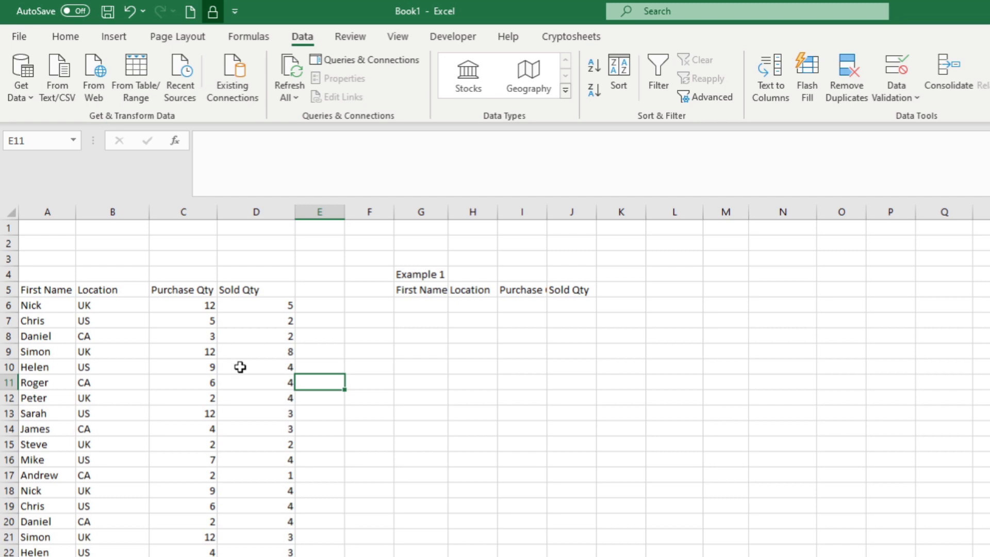
# Widen columns G and I on the Example 1 sheet so the First Name and Purchase Qty headers fit
pyautogui.click(438, 304)
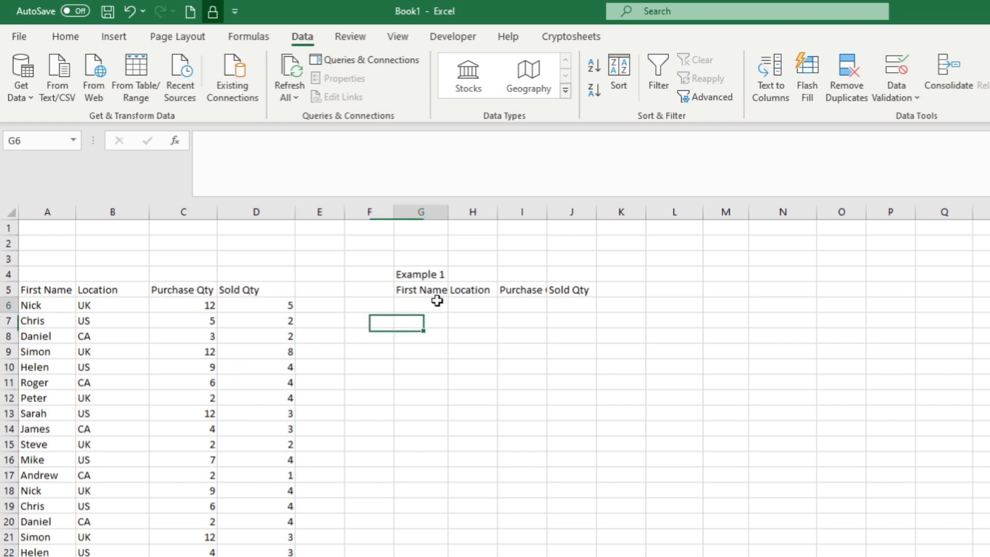
pyautogui.moveTo(448, 212); pyautogui.dragTo(452, 215)
pyautogui.click(475, 335)
pyautogui.click(532, 352)
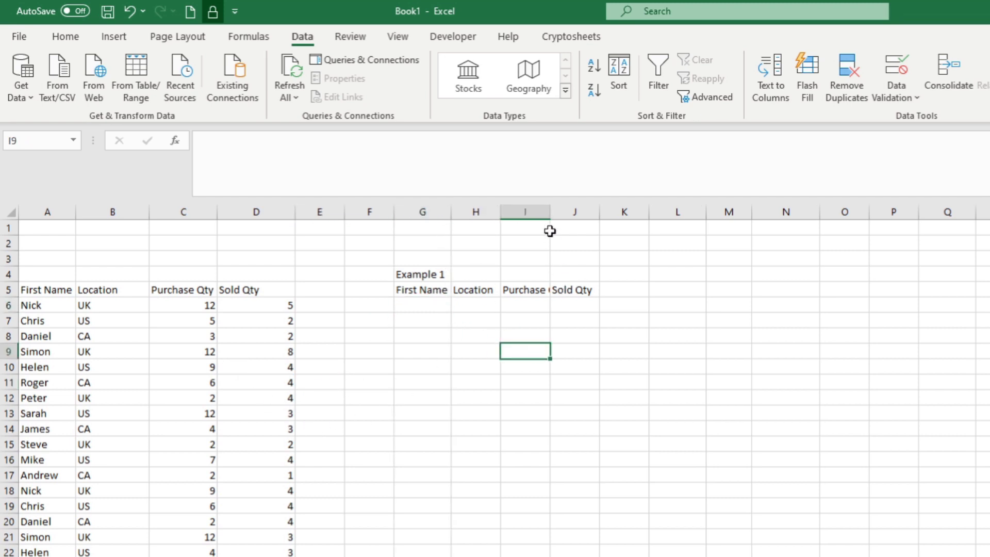
pyautogui.moveTo(549, 212); pyautogui.dragTo(569, 213)
pyautogui.click(507, 386)
pyautogui.click(405, 307)
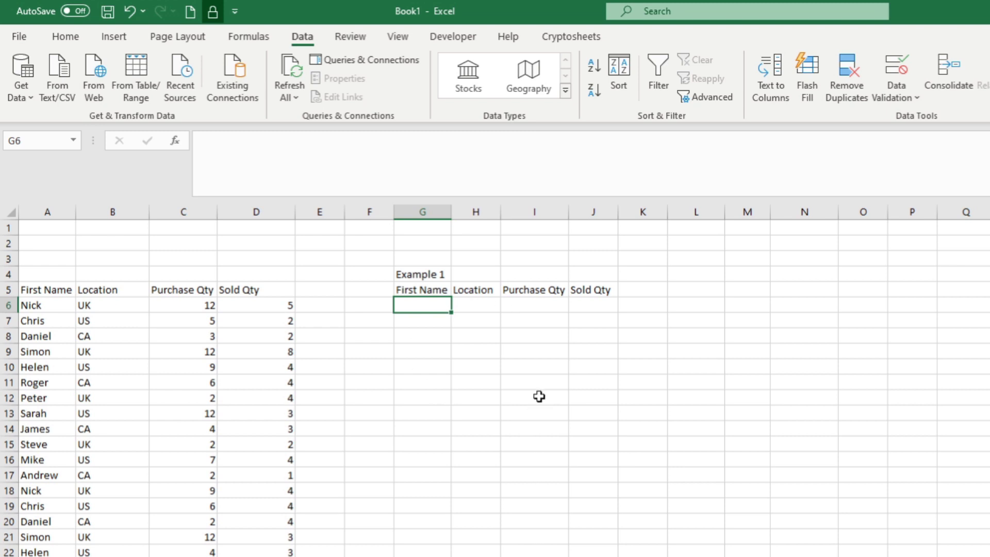
# Start a FILTER formula in cell G6 with the whole source table A5:D29 as its array
pyautogui.write('=')
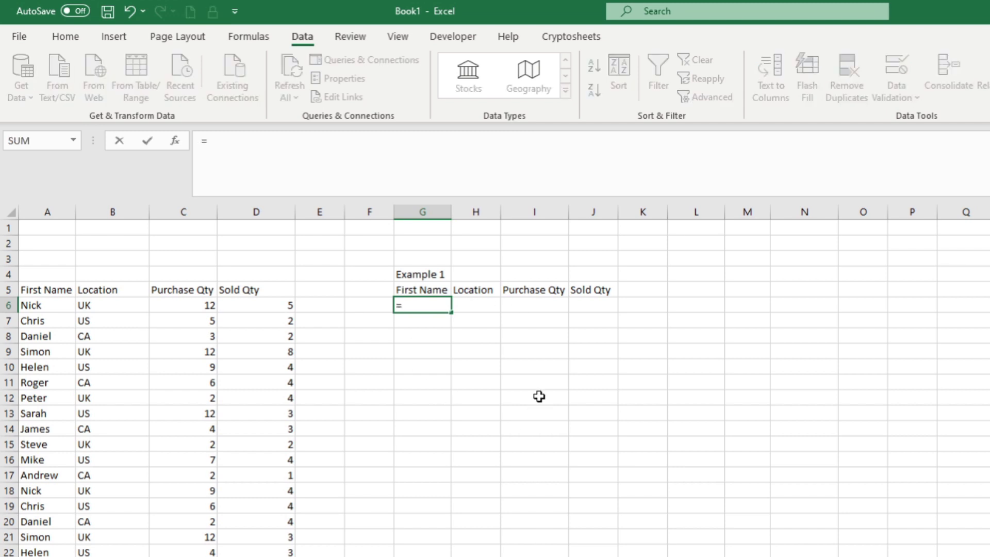
pyautogui.write('filter(')
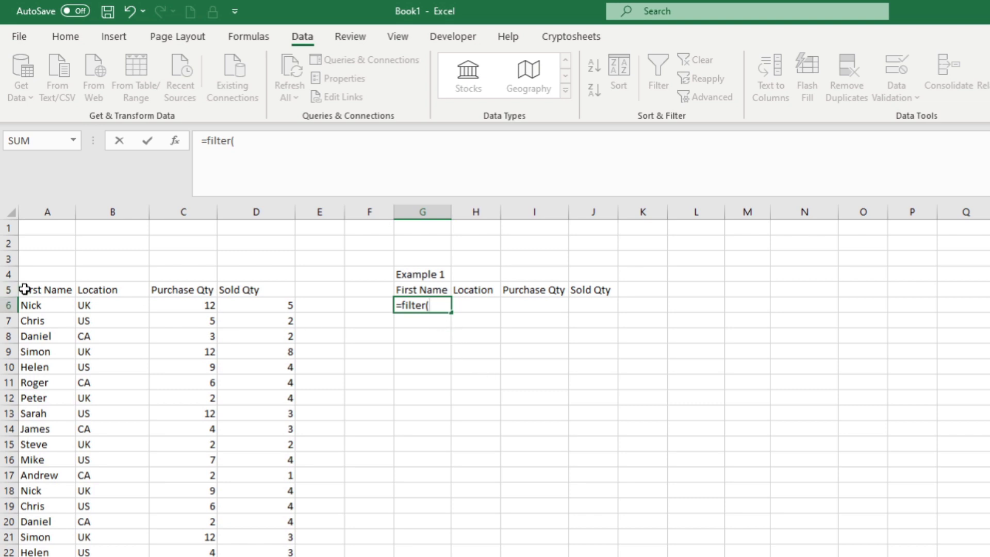
pyautogui.moveTo(22, 289); pyautogui.dragTo(206, 320)
pyautogui.hotkey('ctrl', 'shift', 'Right')
pyautogui.hotkey('ctrl', 'shift', 'Down')
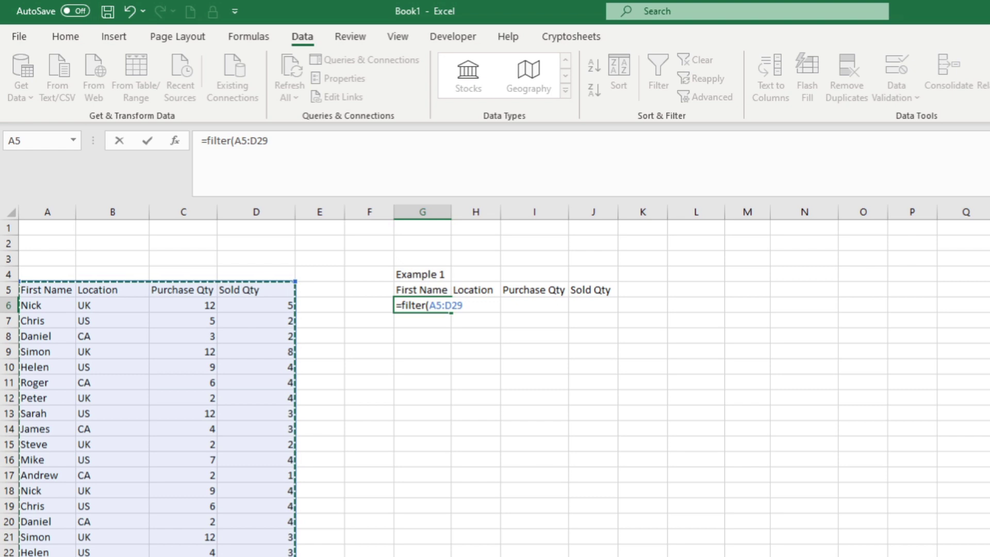
pyautogui.click(44, 287)
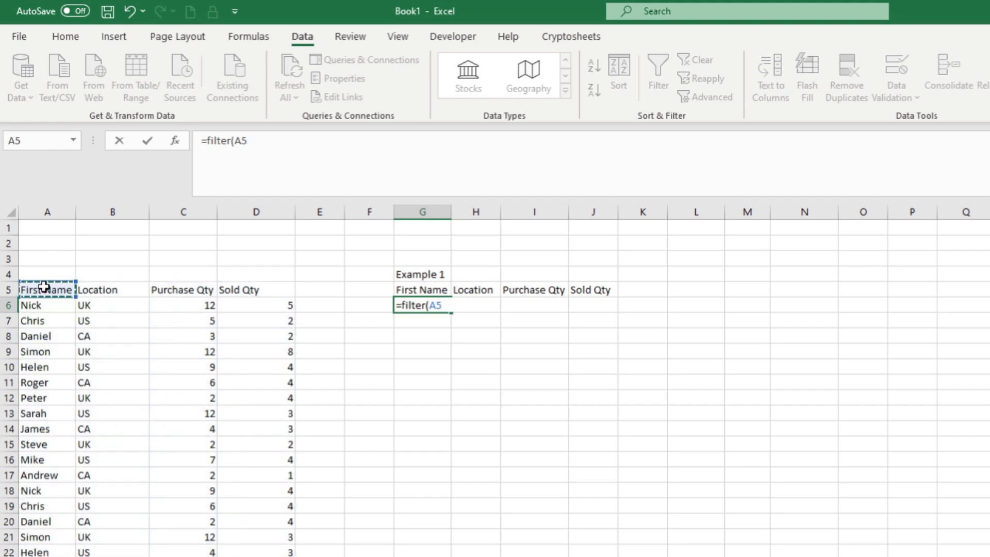
pyautogui.hotkey('ctrl', 'shift', 'Right')
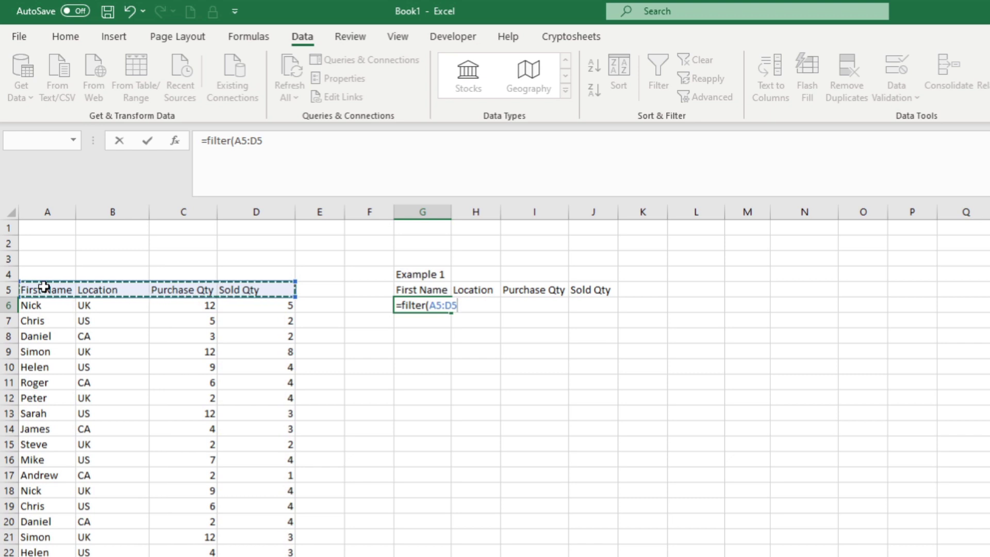
pyautogui.hotkey('ctrl', 'shift', 'Down')
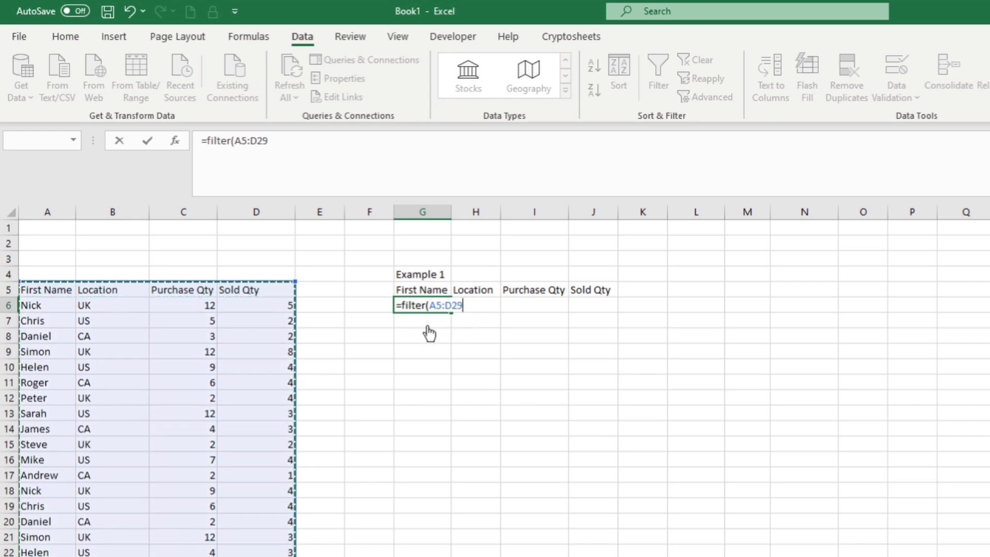
# Cycle the A5:D29 reference in the formula through its absolute and mixed forms back to relative
pyautogui.press('F4')
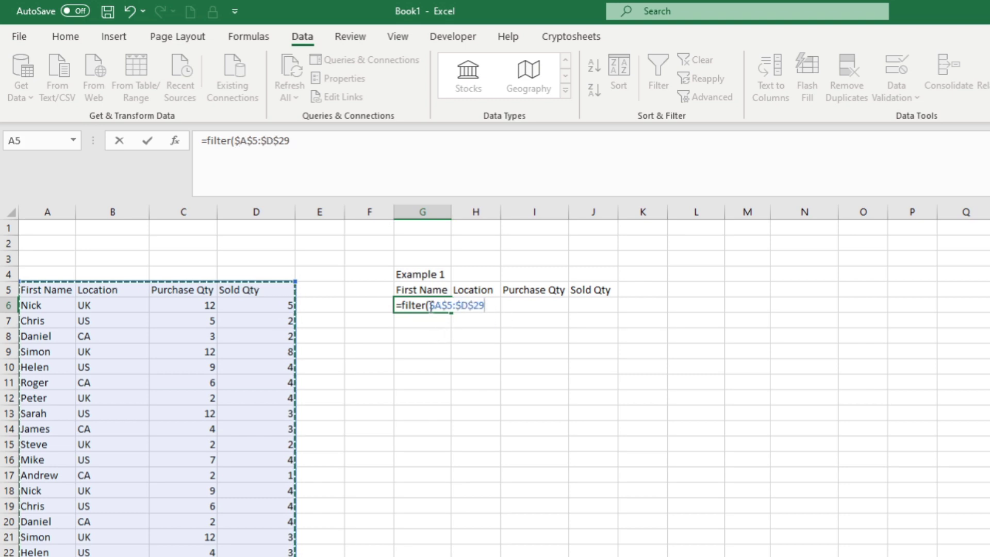
pyautogui.press('F4')
pyautogui.press('F4')
pyautogui.press('F4')
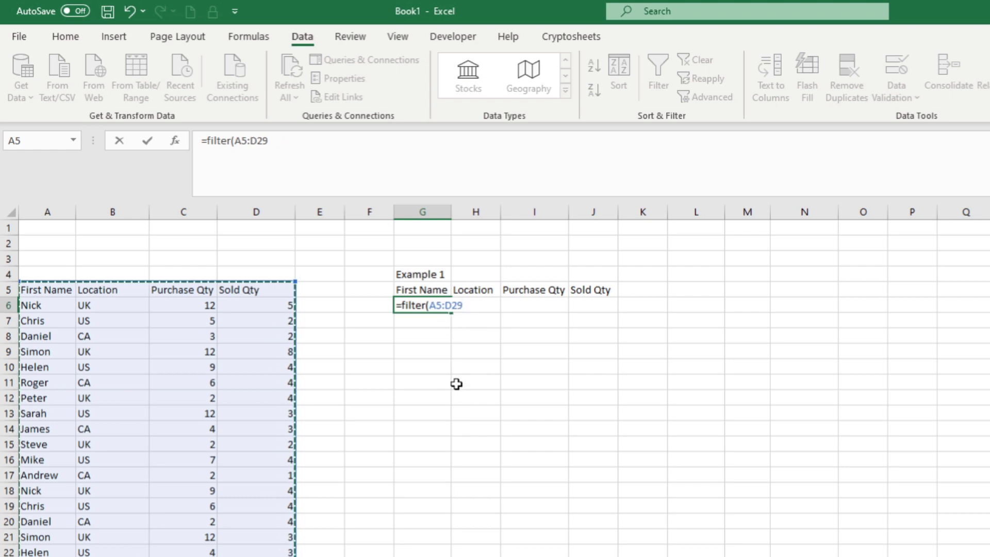
# Complete the FILTER formula with A5:A29 equal to the first name shown in A6 and an empty string when nothing matches
pyautogui.write(',')
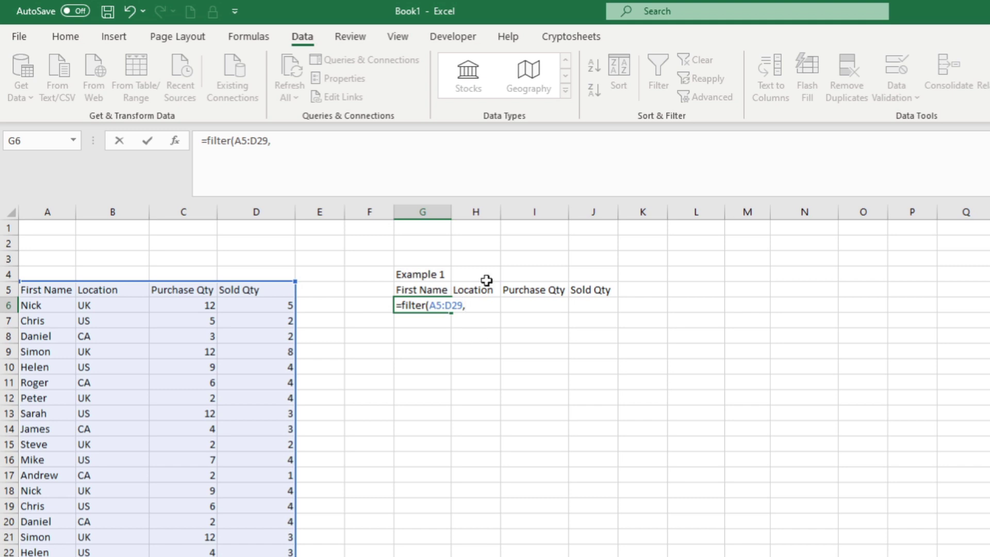
pyautogui.click(46, 291)
pyautogui.hotkey('ctrl', 'shift', 'Down')
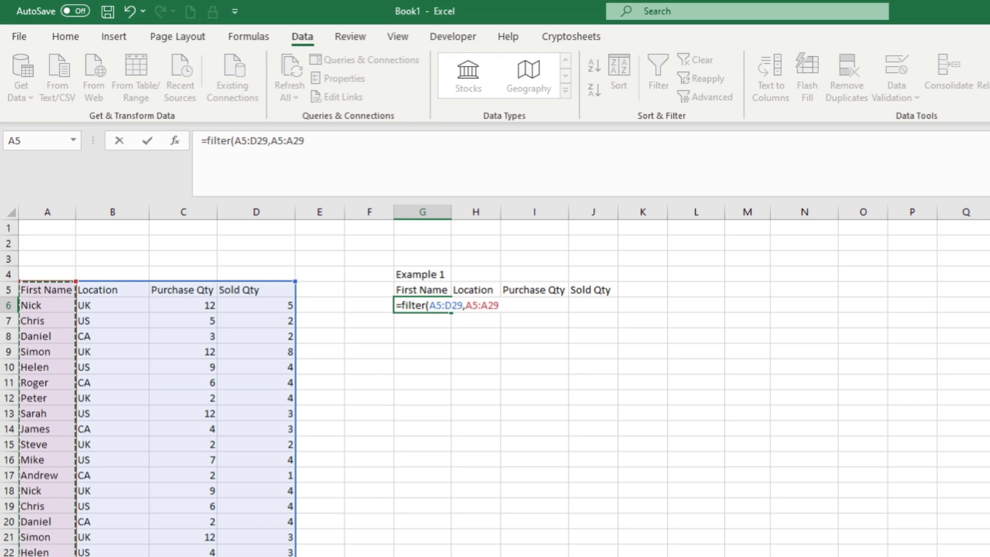
pyautogui.write('="')
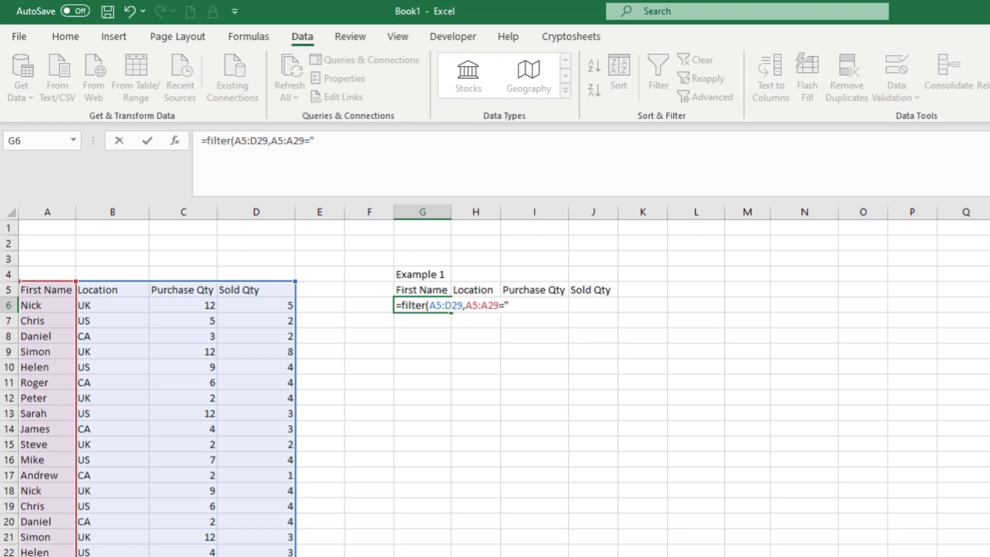
pyautogui.write('Nick"')
pyautogui.write(',"")')
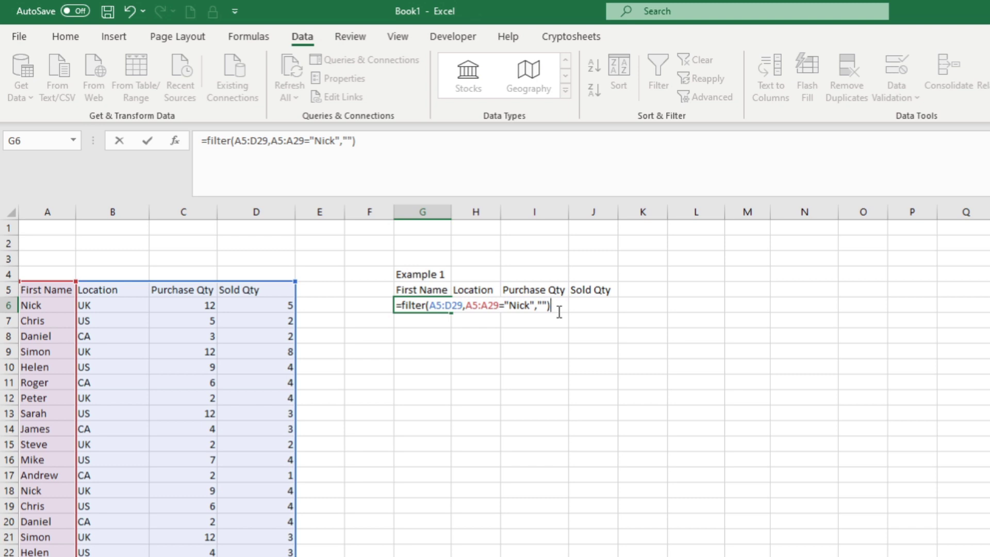
pyautogui.press('Return')
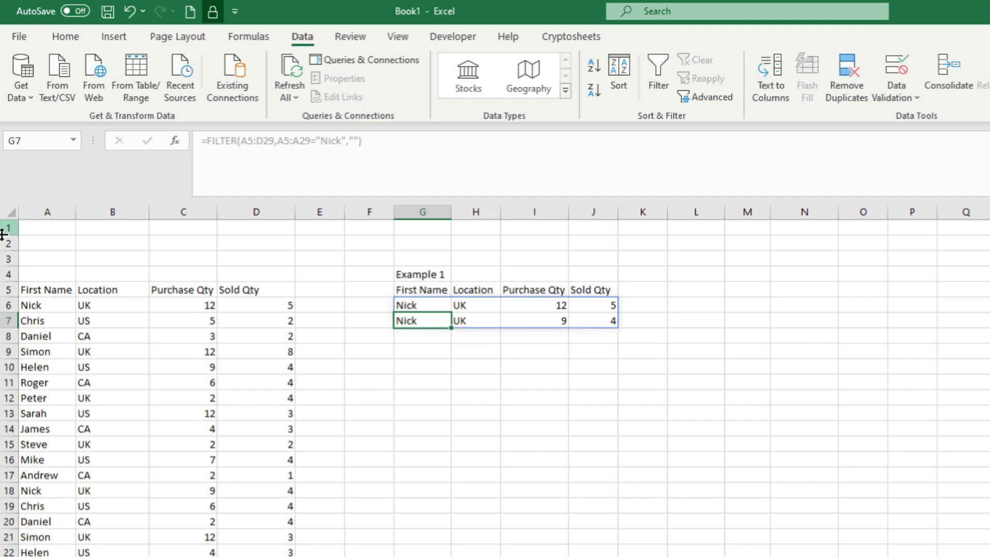
# Compare the formula output with the source data by highlighting the matching rows A6:D6 and A18:D18
pyautogui.moveTo(24, 305); pyautogui.dragTo(289, 305)
pyautogui.keyDown('ctrl'); pyautogui.moveTo(41, 490); pyautogui.dragTo(273, 490); pyautogui.keyUp('ctrl')
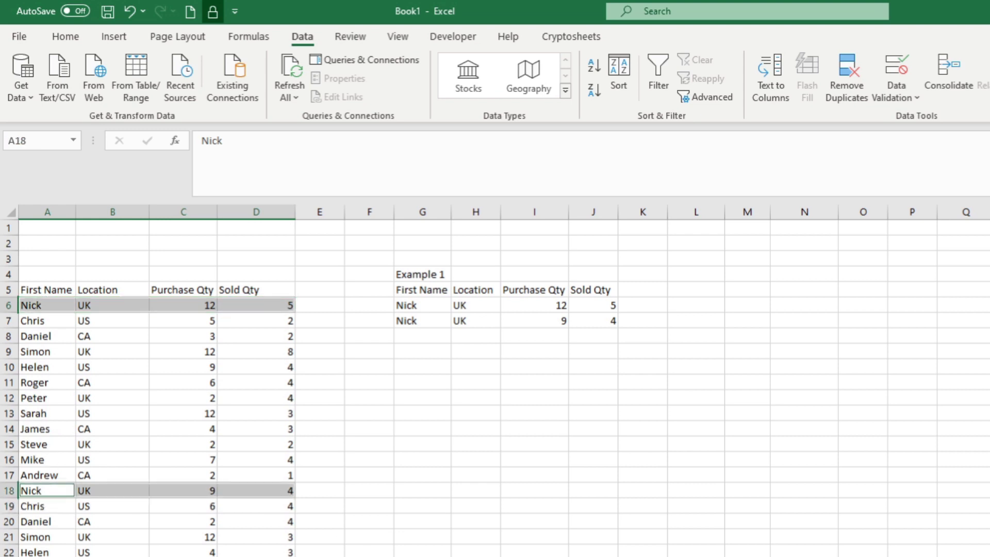
pyautogui.click(229, 420)
# Filter the source table's First Name column by the name in A6, and remove the filter
pyautogui.moveTo(66, 289); pyautogui.dragTo(279, 290)
pyautogui.click(658, 77)
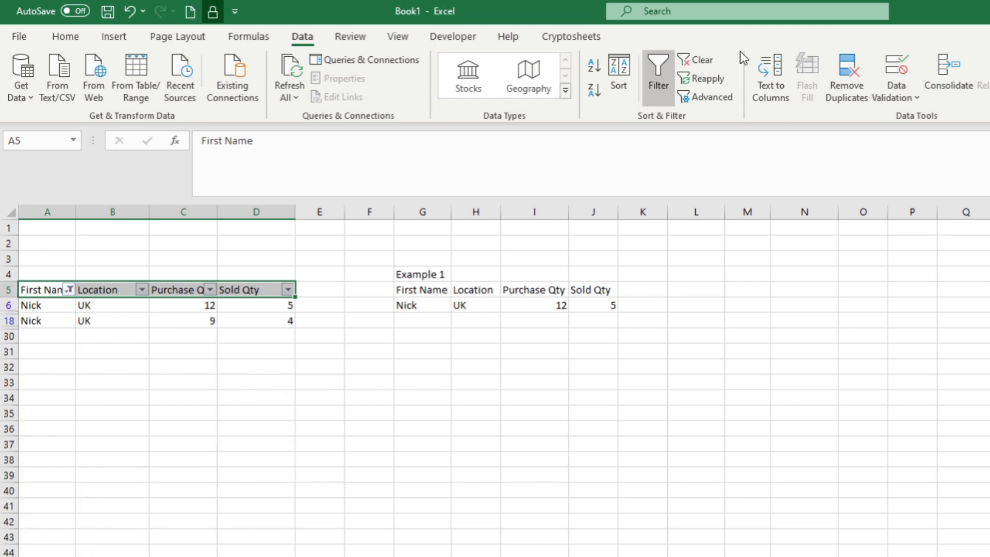
pyautogui.click(657, 72)
pyautogui.click(531, 398)
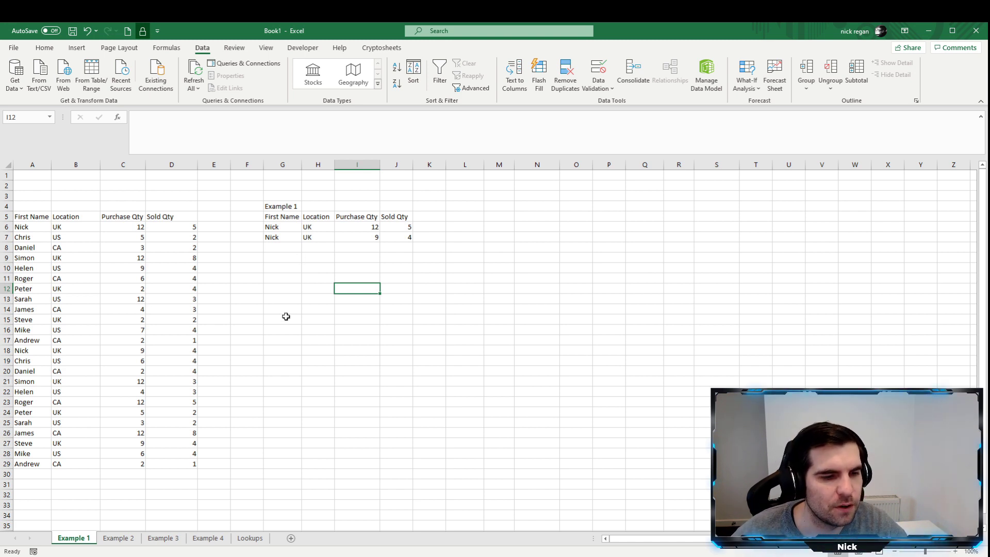
# On the Example 2 sheet, start a FILTER formula in G6 with A5:D29 as its array
pyautogui.click(132, 541)
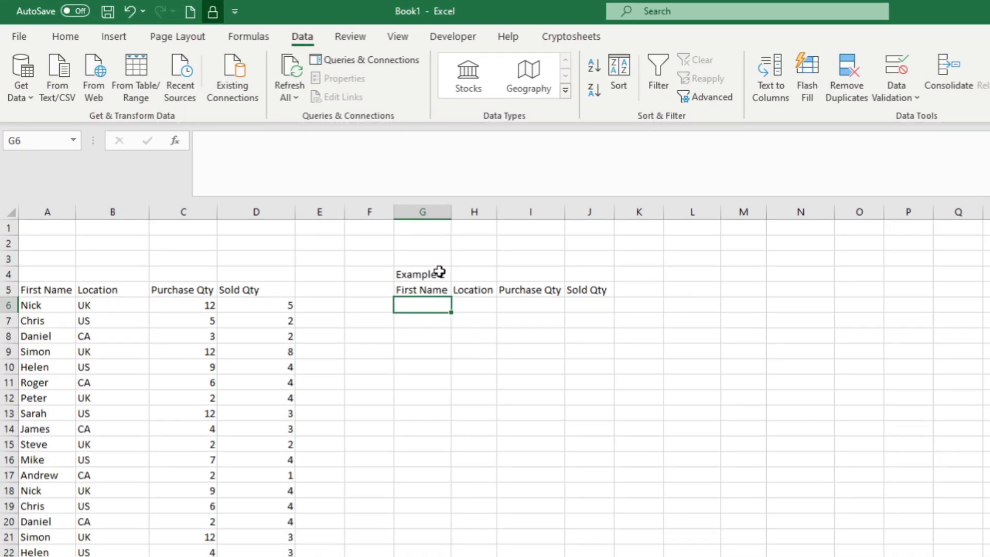
pyautogui.click(470, 305)
pyautogui.click(428, 305)
pyautogui.write('=filter(')
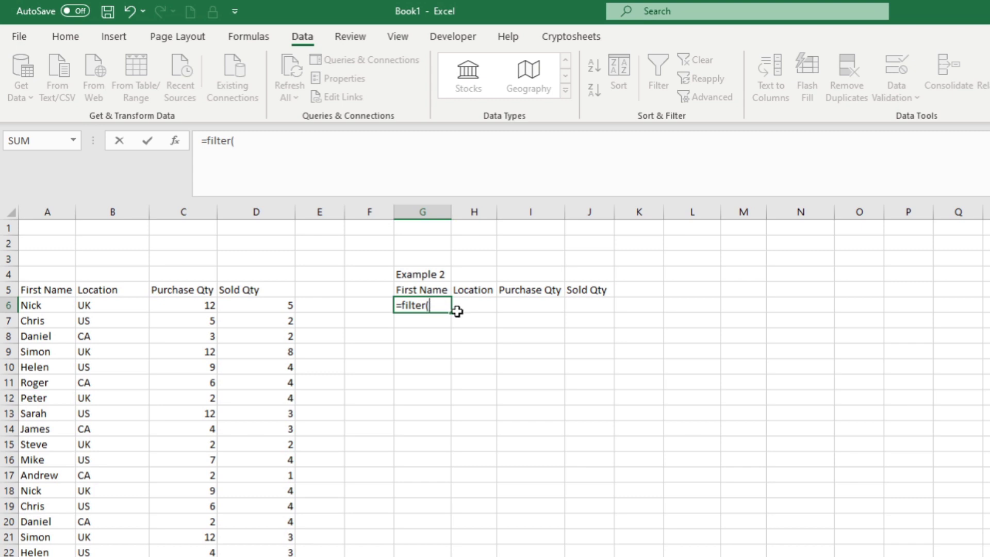
pyautogui.click(29, 290)
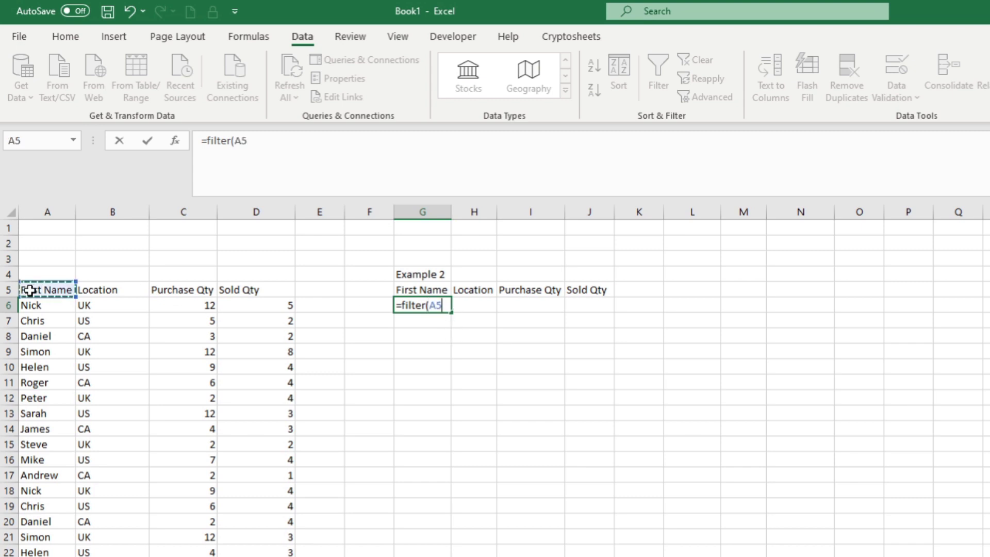
pyautogui.hotkey('ctrl', 'shift', 'Right')
pyautogui.hotkey('ctrl', 'shift', 'Down')
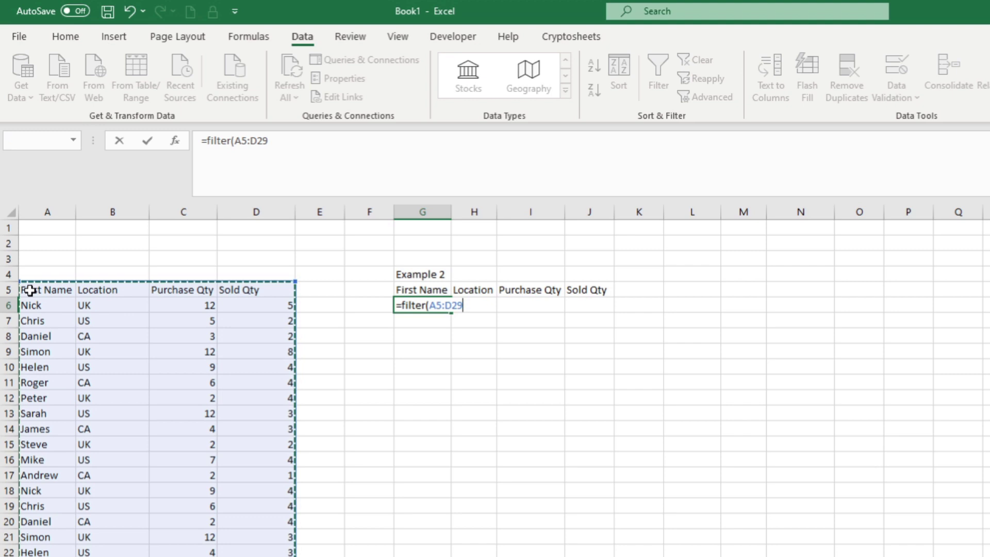
pyautogui.write(',')
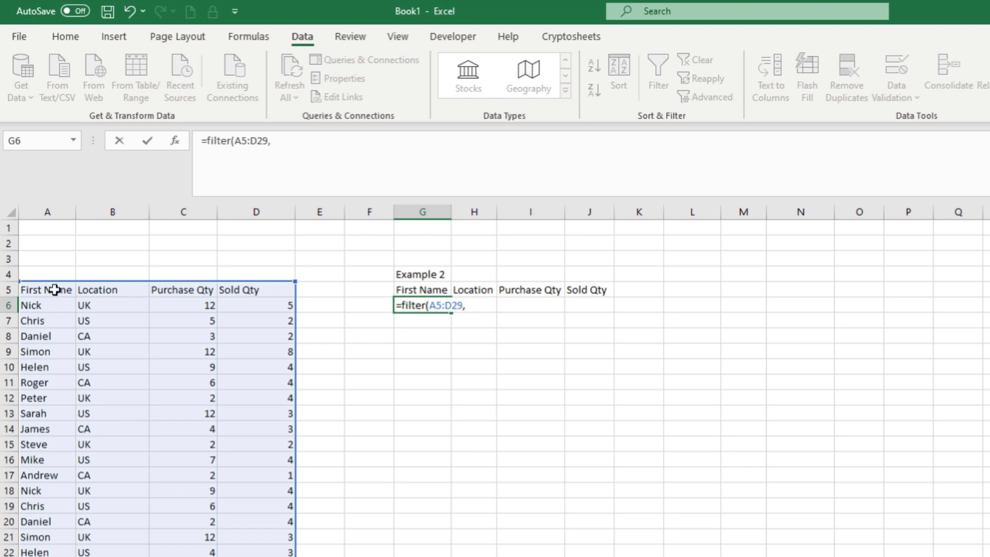
# Add a bracketed first condition, A5:A29 equal to the first name in A6, followed by * to combine it with another condition
pyautogui.write('(')
pyautogui.moveTo(31, 287); pyautogui.dragTo(31, 556)
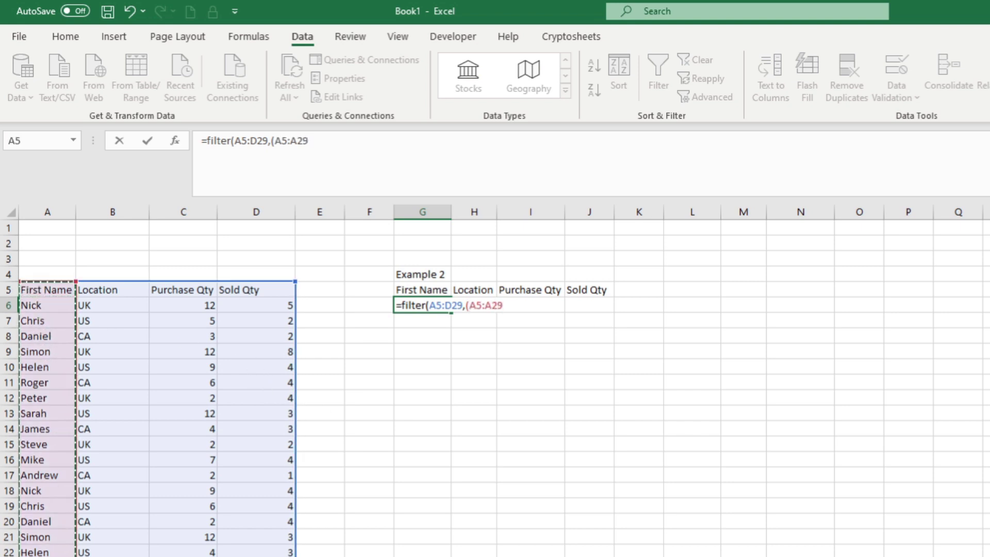
pyautogui.write('=')
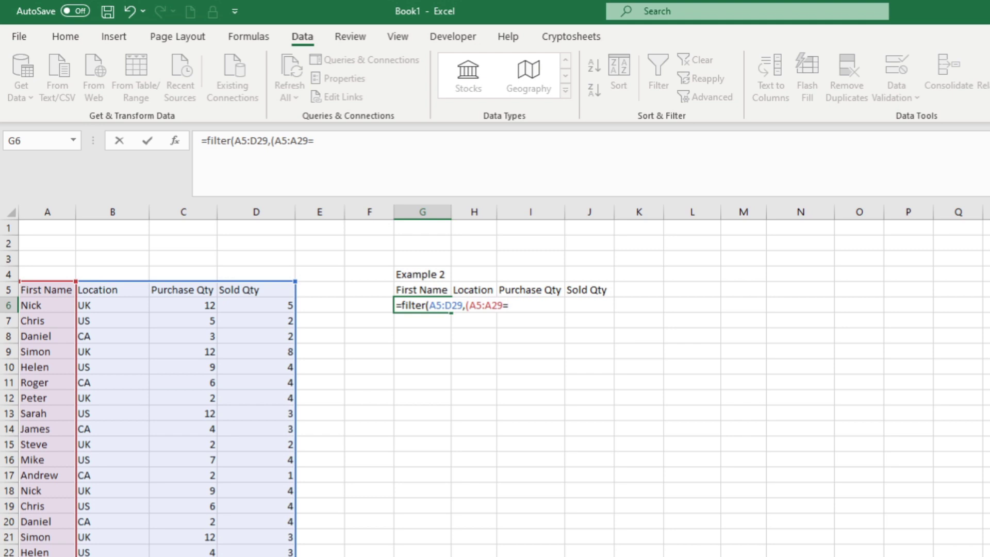
pyautogui.write('"Nick")')
pyautogui.write('*')
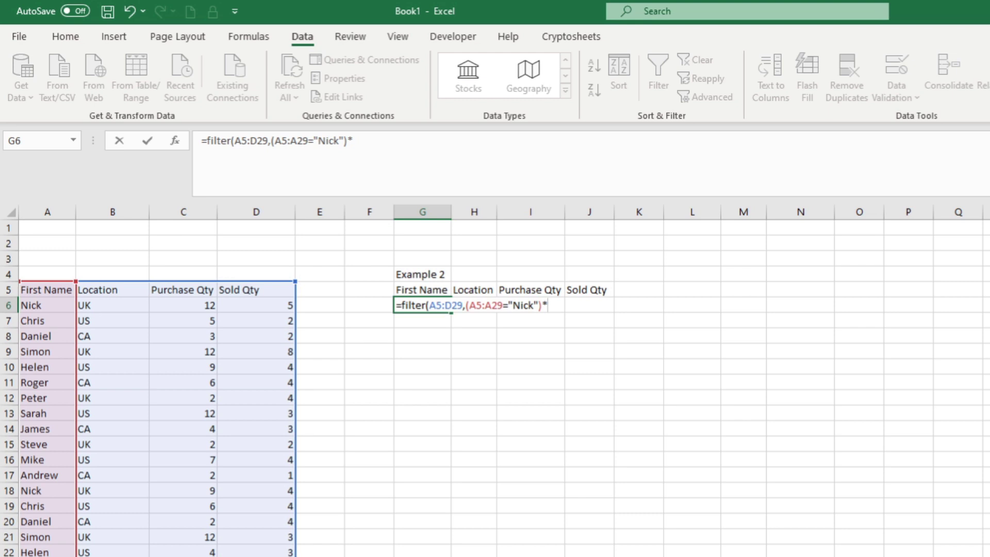
# Finish the formula with the bracketed condition C5:C29>5 and an empty string when nothing matches
pyautogui.write('(')
pyautogui.moveTo(194, 290); pyautogui.dragTo(186, 556)
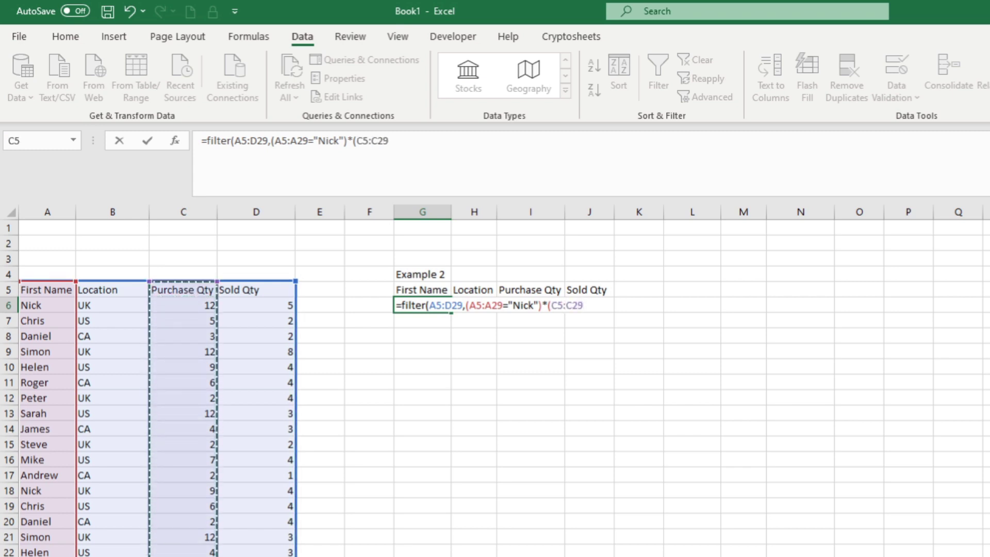
pyautogui.write('>5')
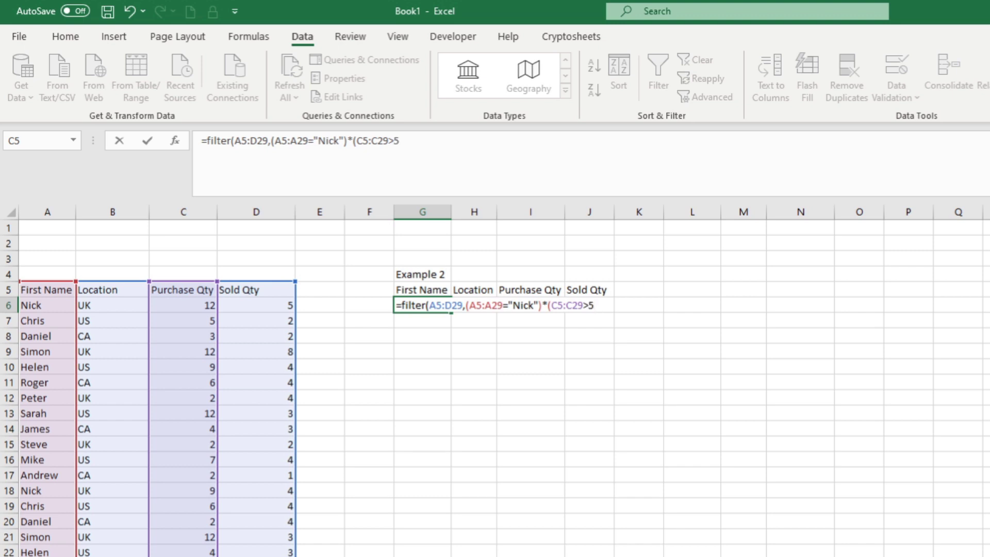
pyautogui.write('),')
pyautogui.write('"")')
pyautogui.press('Return')
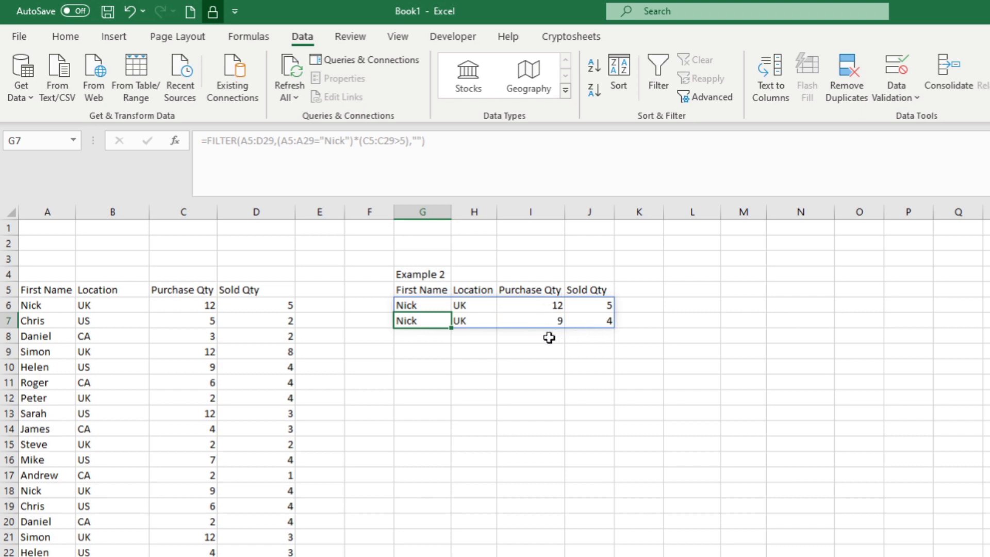
# Change the Purchase Qty condition in the G6 FILTER formula to C5:C29>9
pyautogui.click(431, 305)
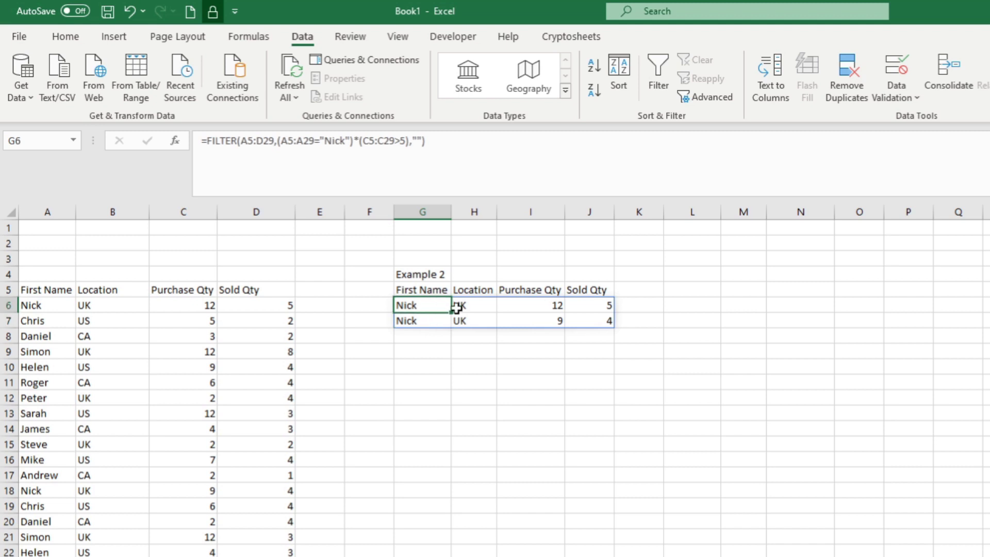
pyautogui.click(423, 321)
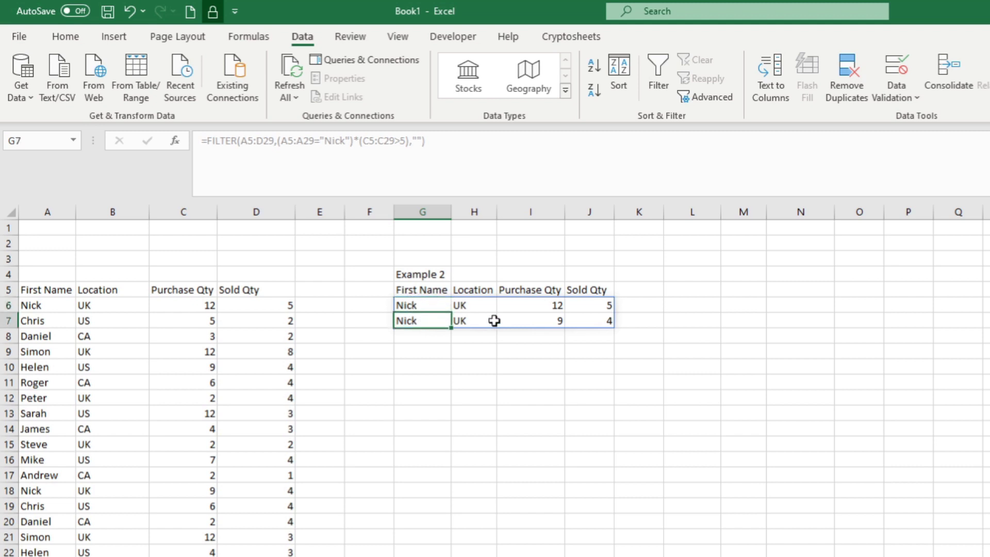
pyautogui.click(482, 323)
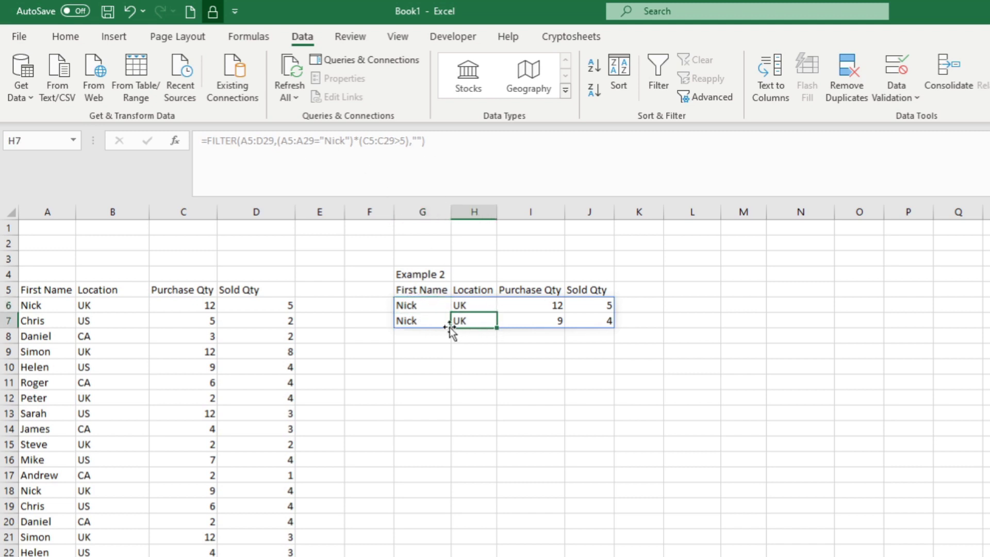
pyautogui.click(420, 306)
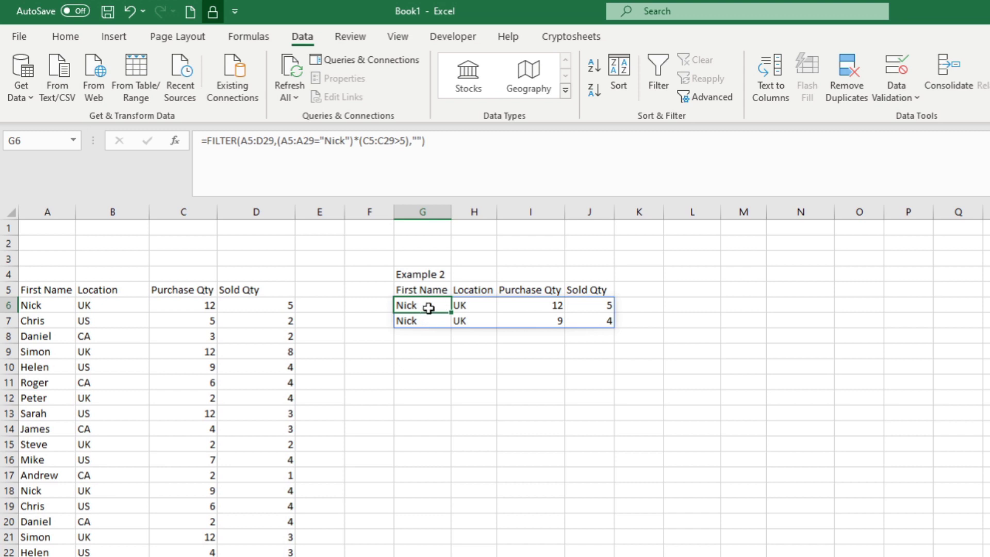
pyautogui.moveTo(400, 140); pyautogui.dragTo(405, 141)
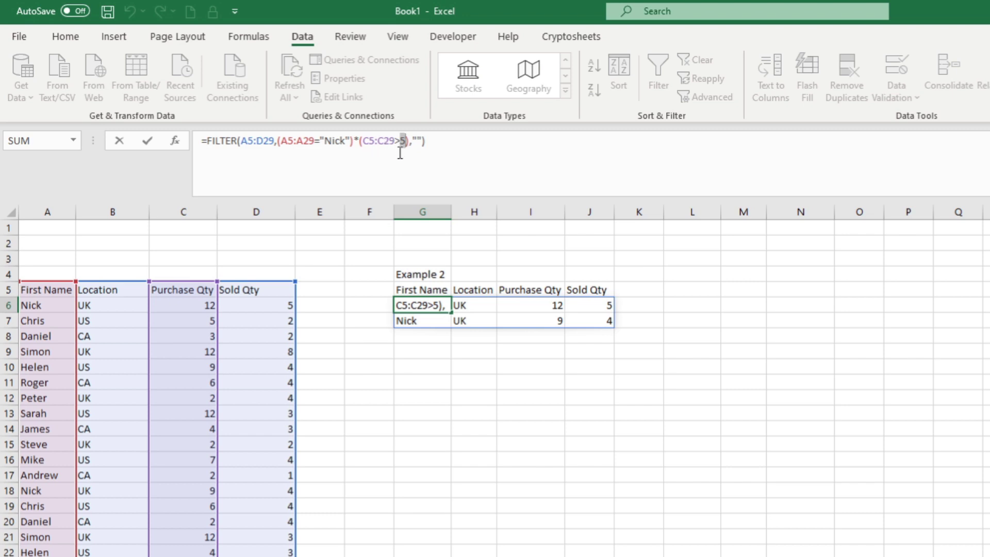
pyautogui.write('9')
pyautogui.press('Return')
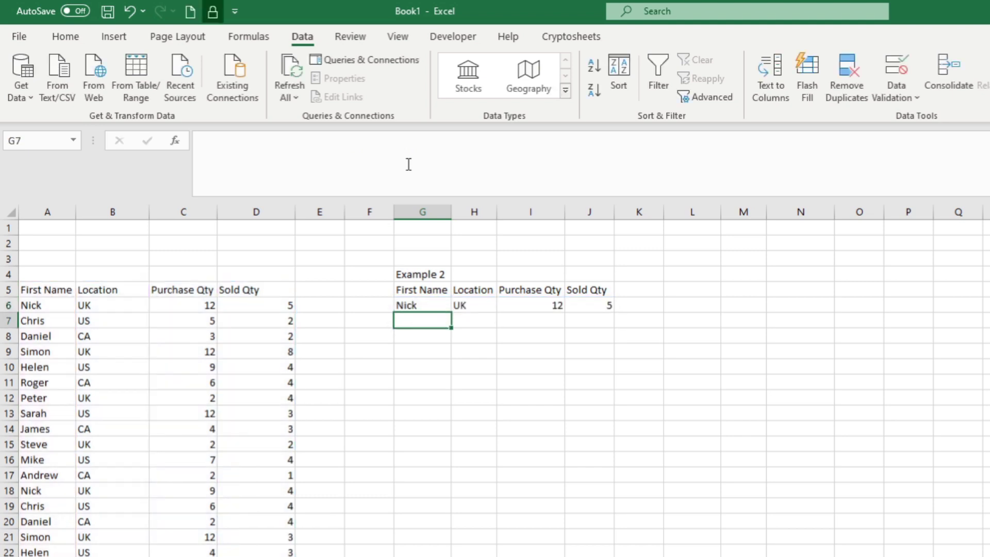
pyautogui.click(515, 321)
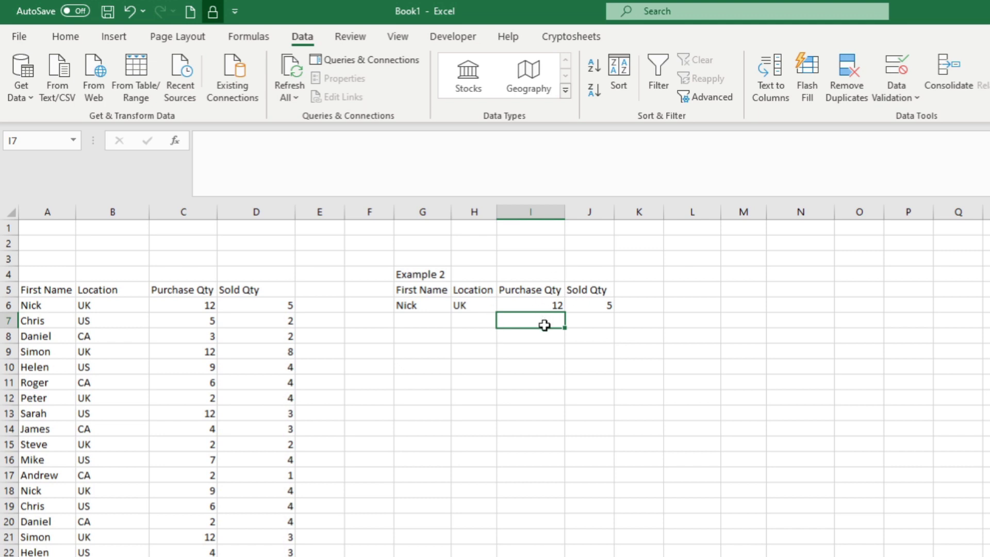
# Change the Purchase Qty condition in the G6 formula to greater than or equal to 9 (C5:C29>=9)
pyautogui.click(423, 306)
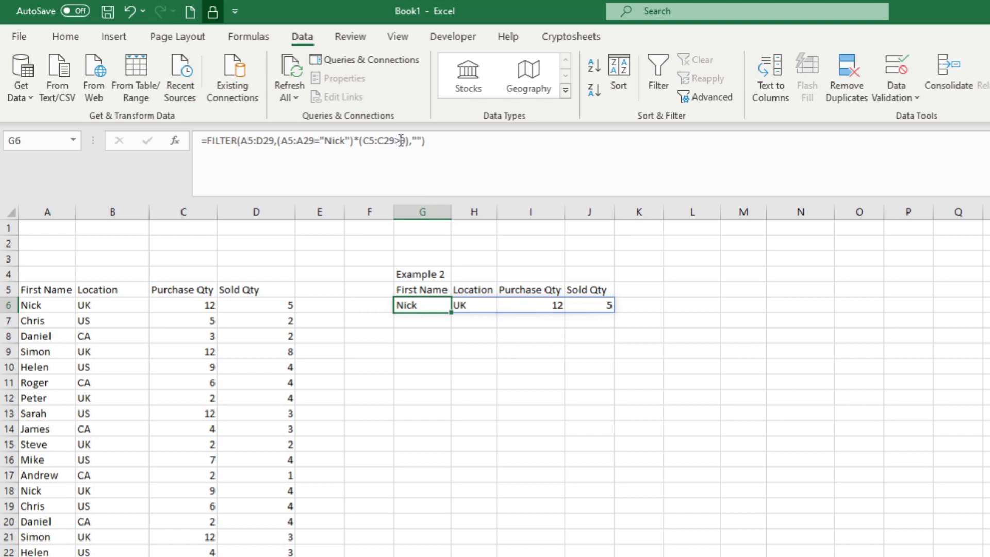
pyautogui.click(401, 140)
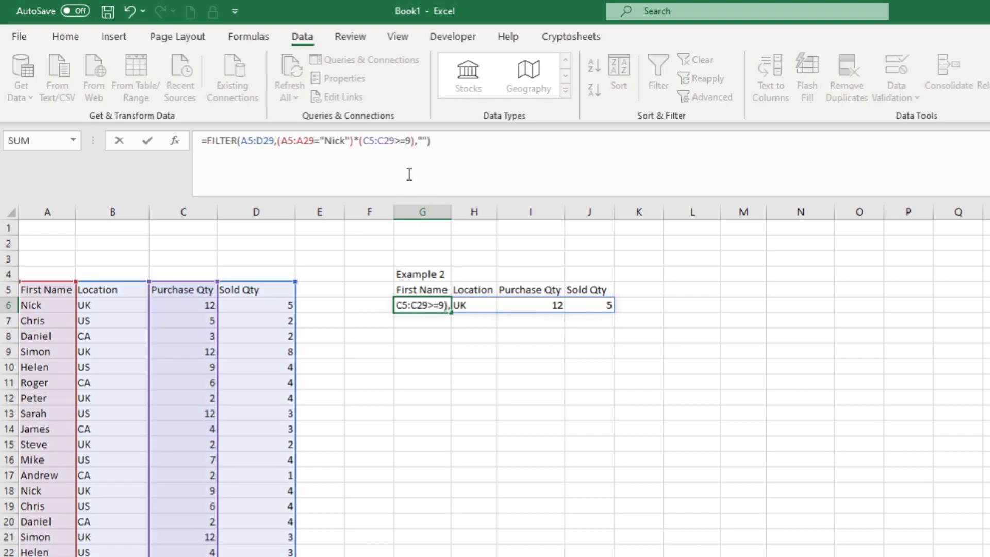
pyautogui.press('Return')
pyautogui.click(435, 303)
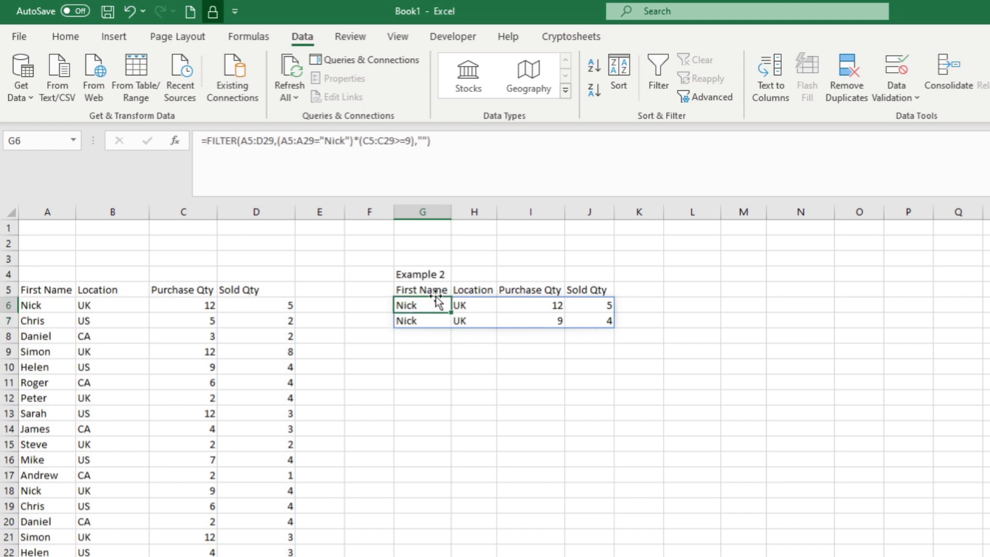
# Remove the equals sign from the Purchase Qty comparison in G6 so the condition reads C5:C29>9
pyautogui.click(407, 143)
pyautogui.press('Delete')
pyautogui.write('10')
pyautogui.press('Return')
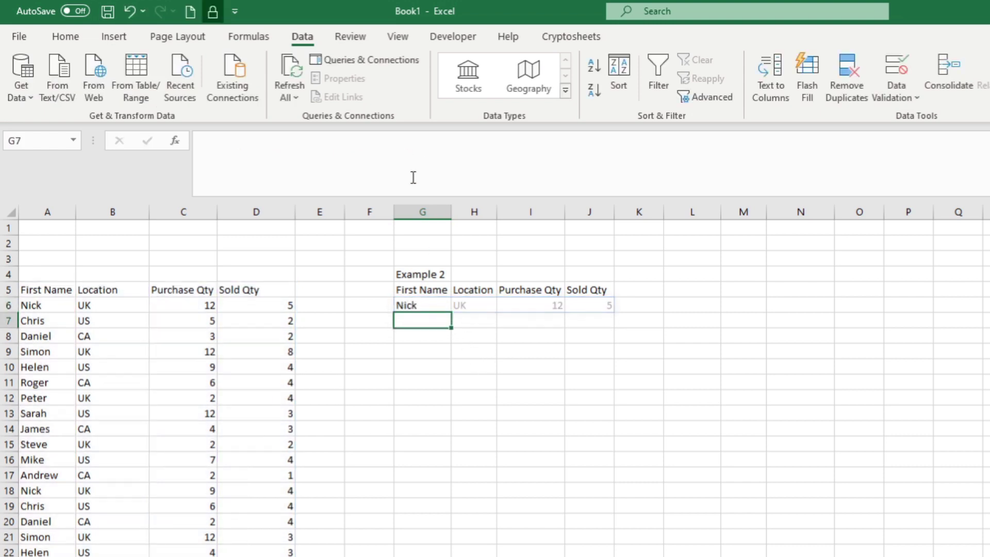
pyautogui.click(437, 360)
pyautogui.click(430, 311)
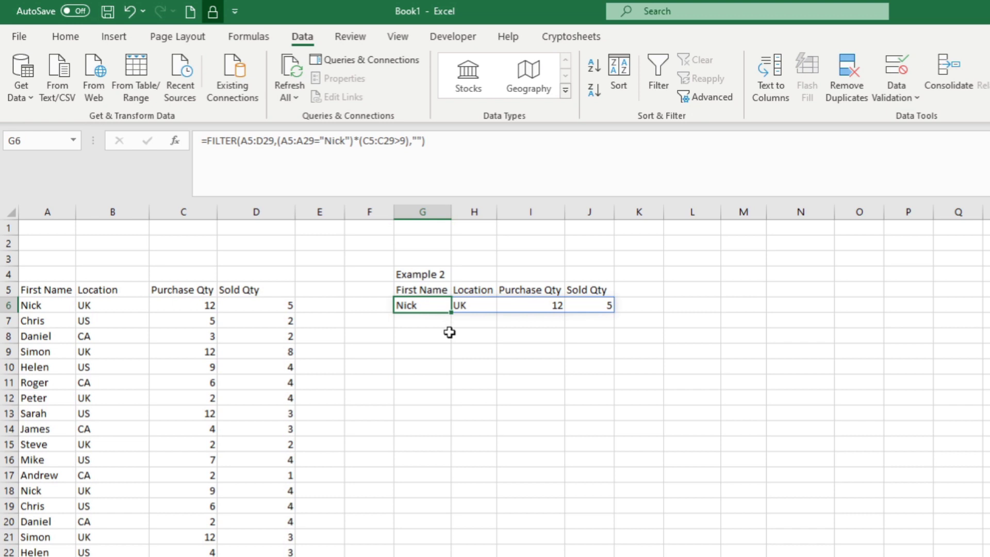
pyautogui.click(433, 327)
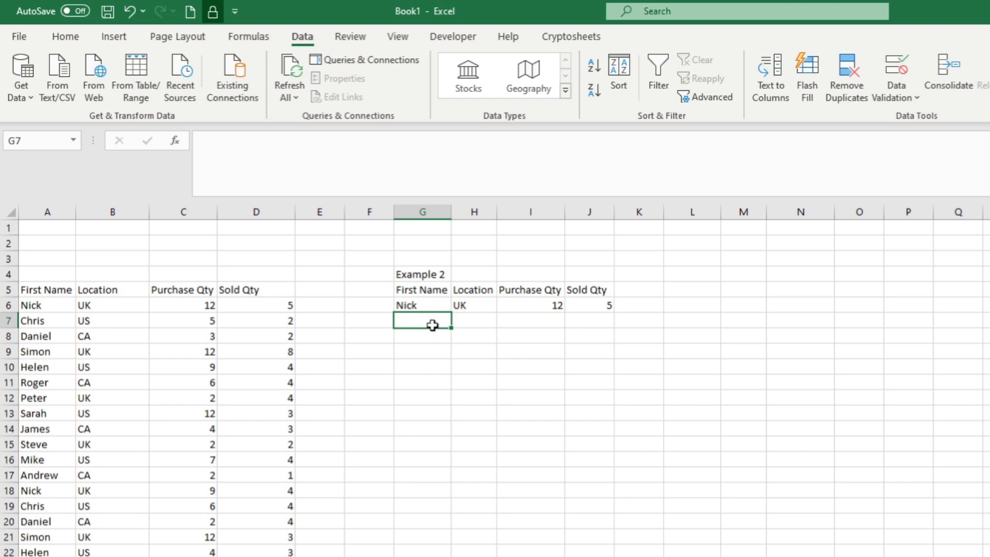
pyautogui.click(432, 304)
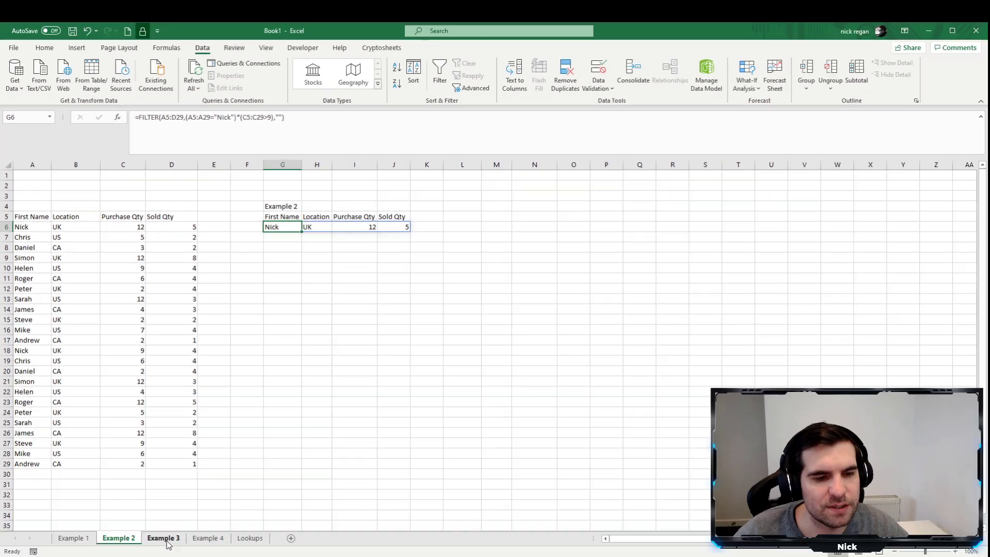
# Open the Example 3 sheet and look over the blank cells G4:J4 between its title and the result headers
pyautogui.click(244, 556)
pyautogui.click(292, 207)
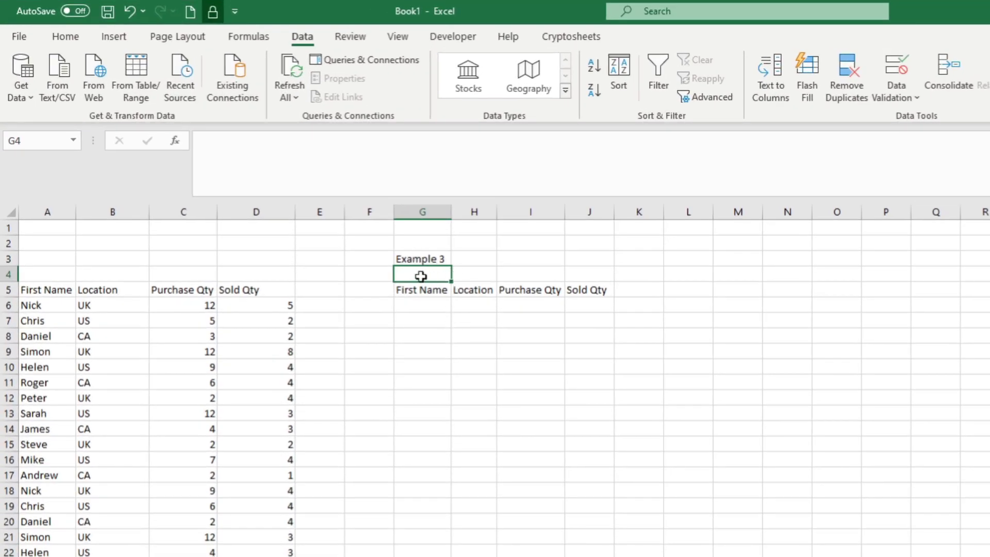
pyautogui.moveTo(435, 274); pyautogui.dragTo(585, 275)
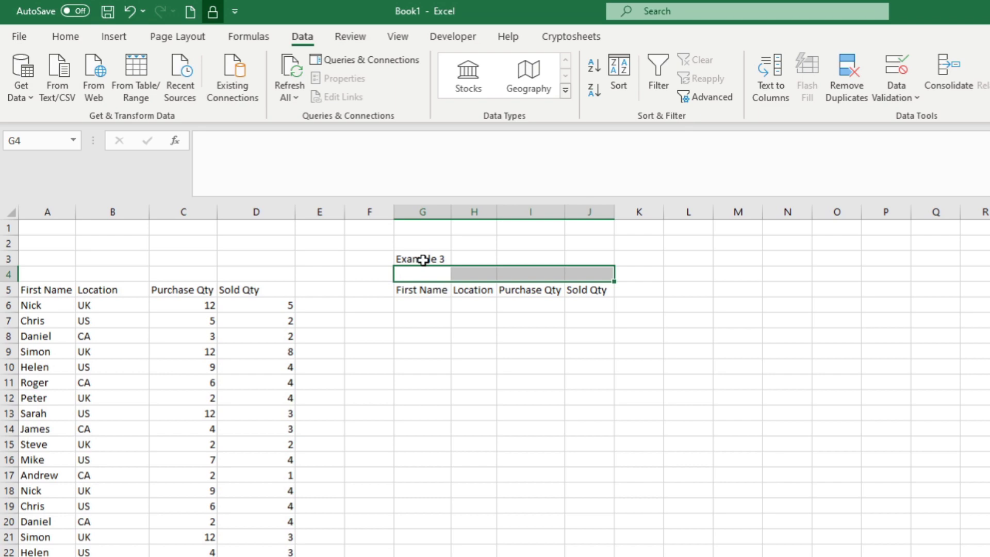
pyautogui.click(422, 258)
pyautogui.click(420, 274)
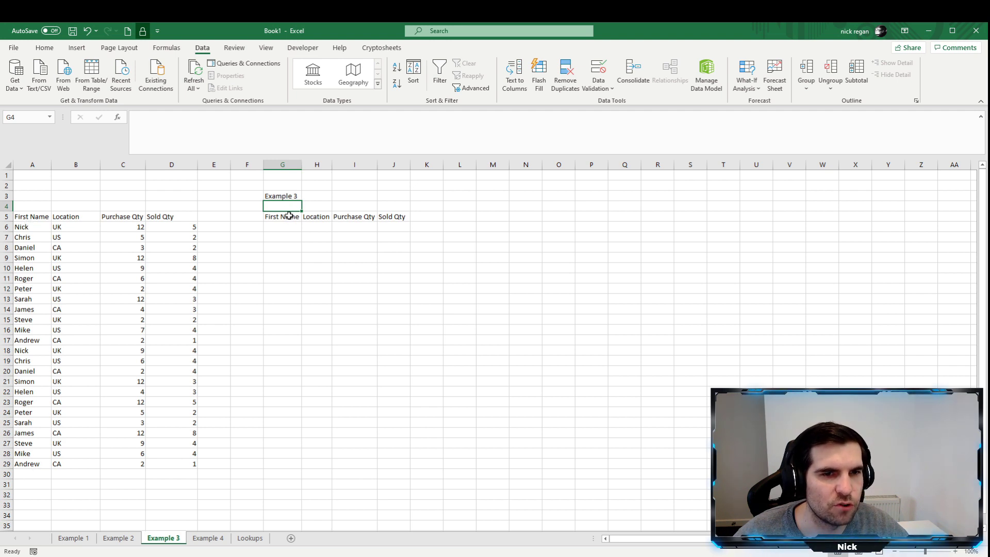
# On the Lookups sheet, examine the First Name, Location, Purchase Qty and Sold Qty lists
pyautogui.click(251, 541)
pyautogui.click(181, 370)
pyautogui.moveTo(29, 175); pyautogui.dragTo(29, 320)
pyautogui.click(173, 412)
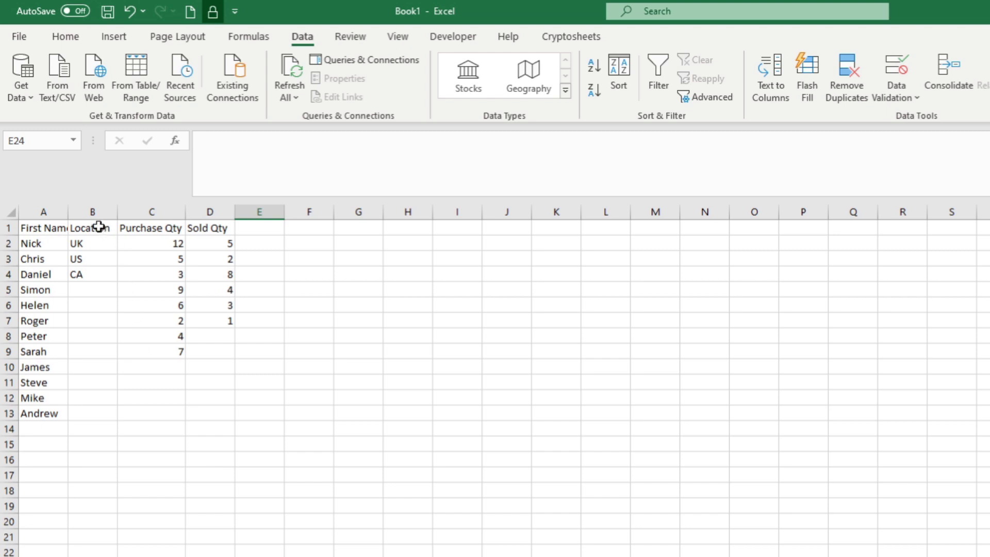
pyautogui.moveTo(99, 227); pyautogui.dragTo(98, 276)
pyautogui.moveTo(159, 227); pyautogui.dragTo(157, 398)
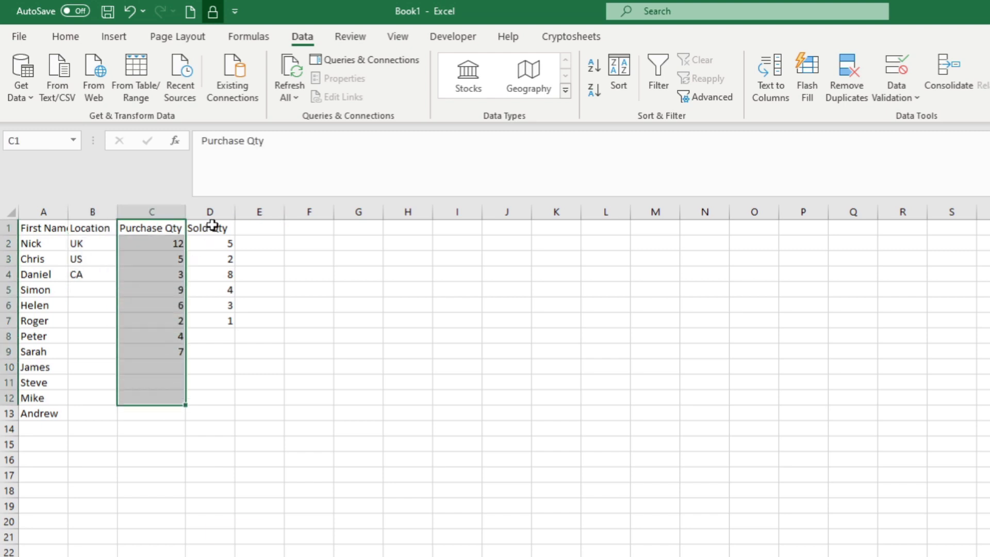
pyautogui.moveTo(191, 226); pyautogui.dragTo(211, 349)
pyautogui.click(212, 399)
# Inspect the UNIQUE formula in A2 of the Lookups sheet and the range of first names it fills
pyautogui.moveTo(29, 245); pyautogui.dragTo(46, 427)
pyautogui.click(41, 336)
pyautogui.click(42, 248)
pyautogui.click(42, 321)
pyautogui.click(37, 386)
pyautogui.click(39, 414)
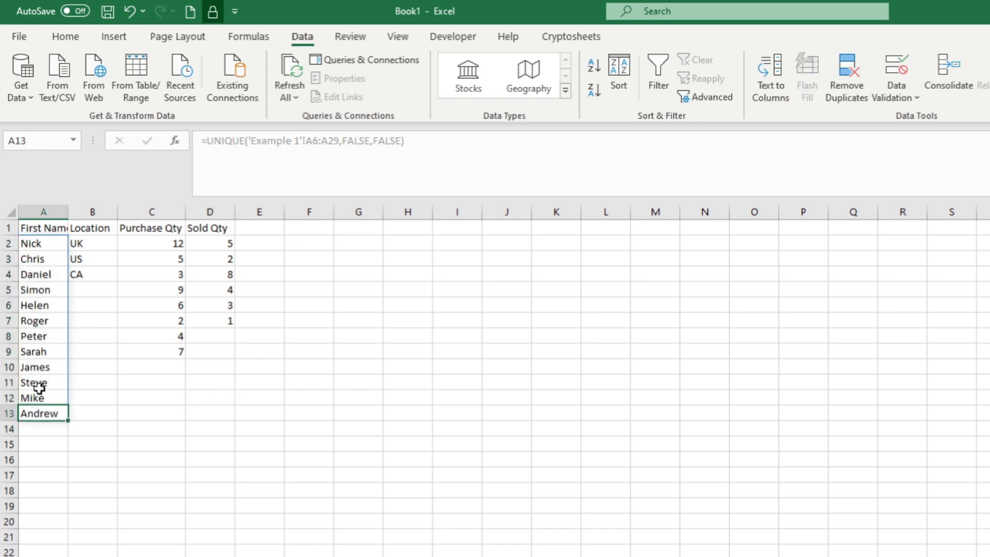
pyautogui.click(35, 242)
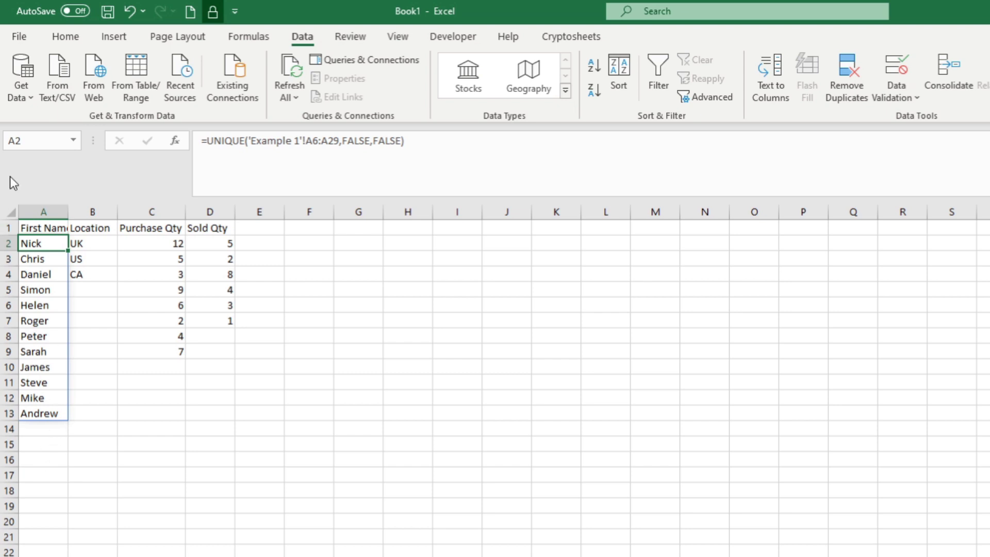
pyautogui.click(41, 210)
pyautogui.click(48, 317)
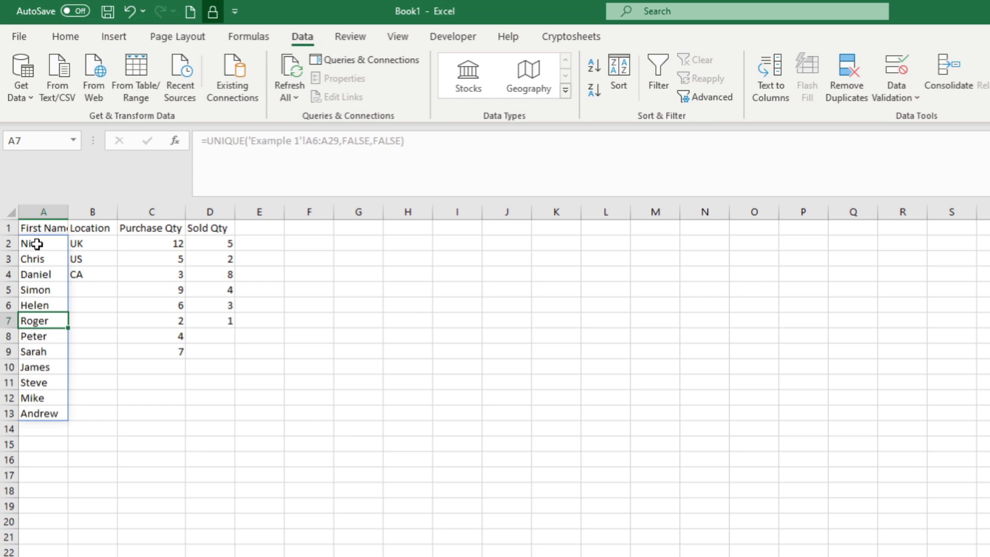
pyautogui.click(36, 244)
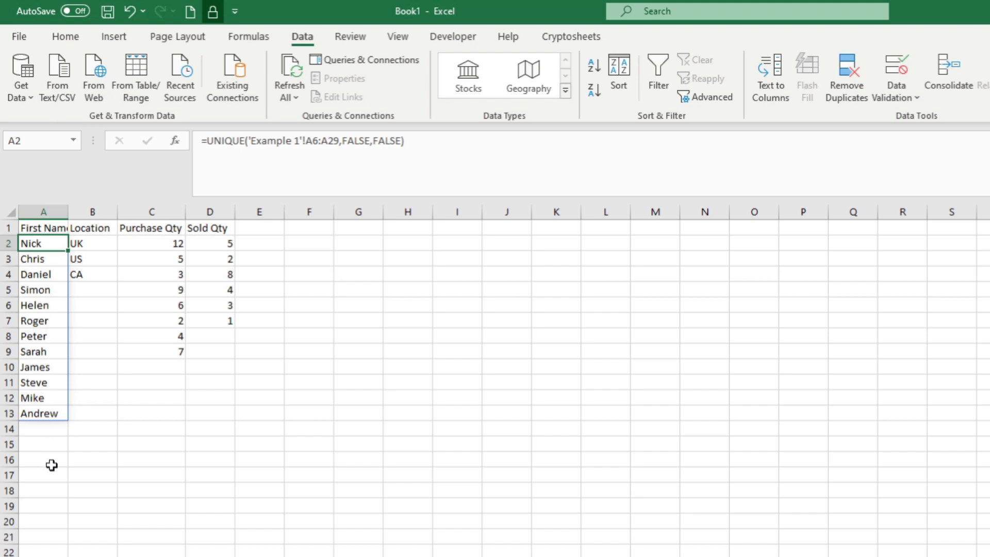
pyautogui.click(61, 446)
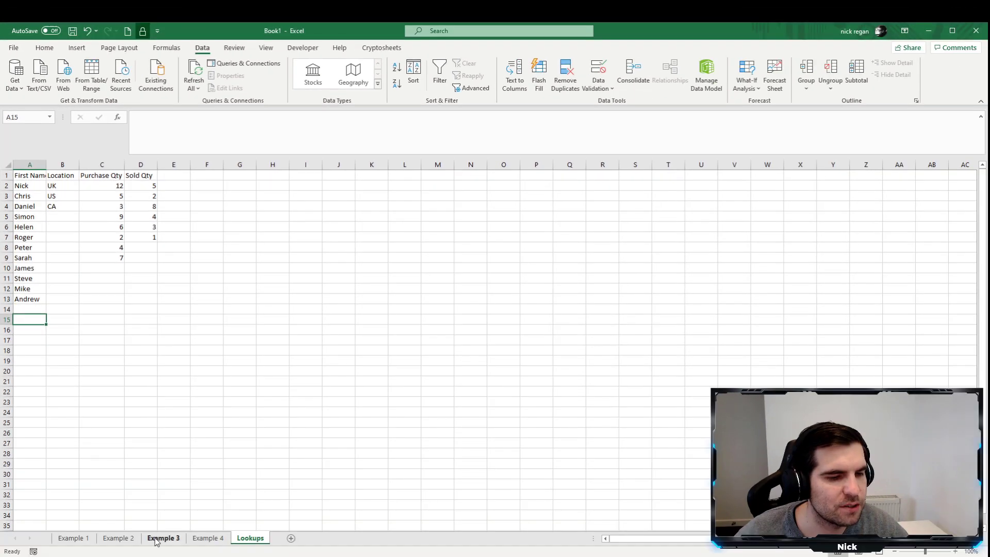
# Add a list drop-down to G4 on Example 3 sourced from the Lookups First Name list, and choose the first name in A6
pyautogui.click(157, 539)
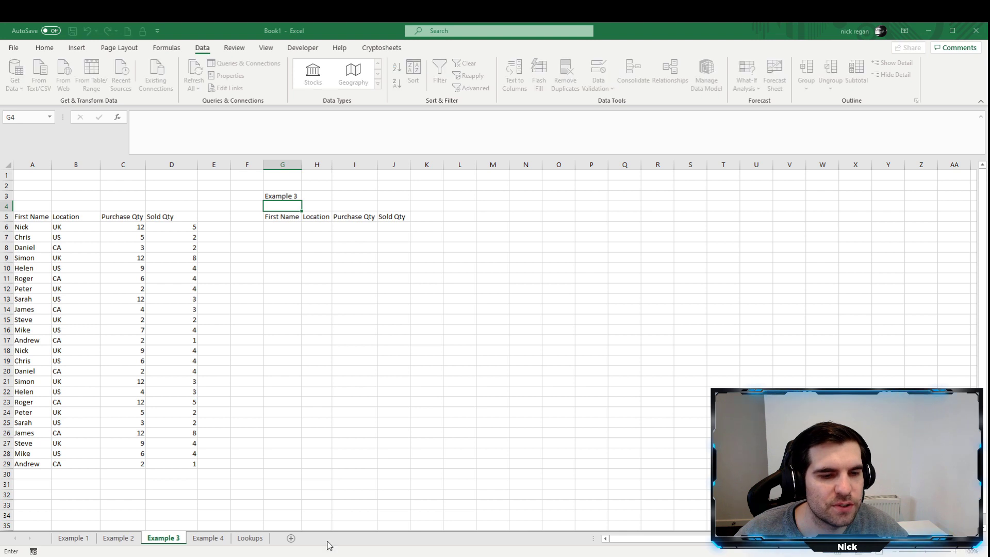
pyautogui.click(250, 545)
pyautogui.moveTo(42, 179); pyautogui.dragTo(37, 297)
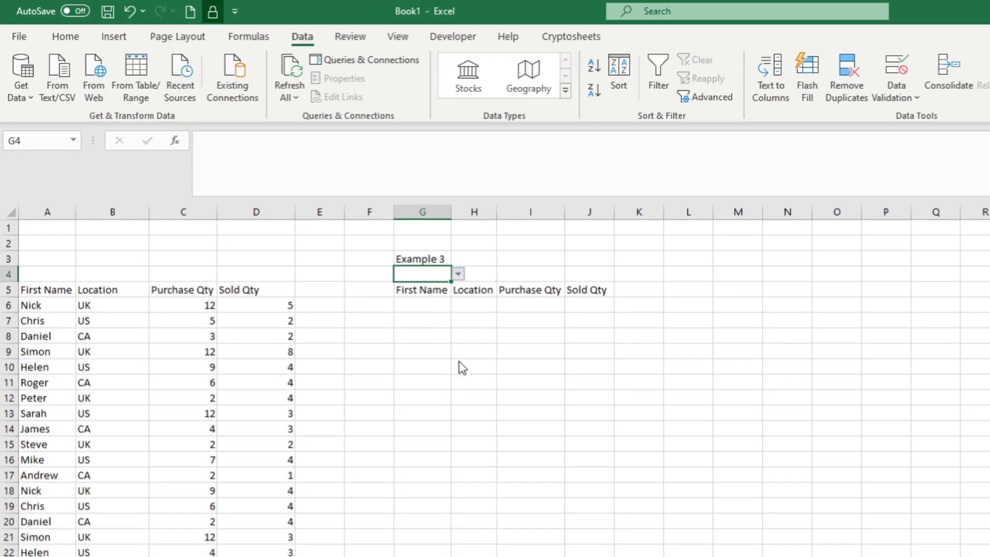
pyautogui.write('Nick')
pyautogui.click(442, 346)
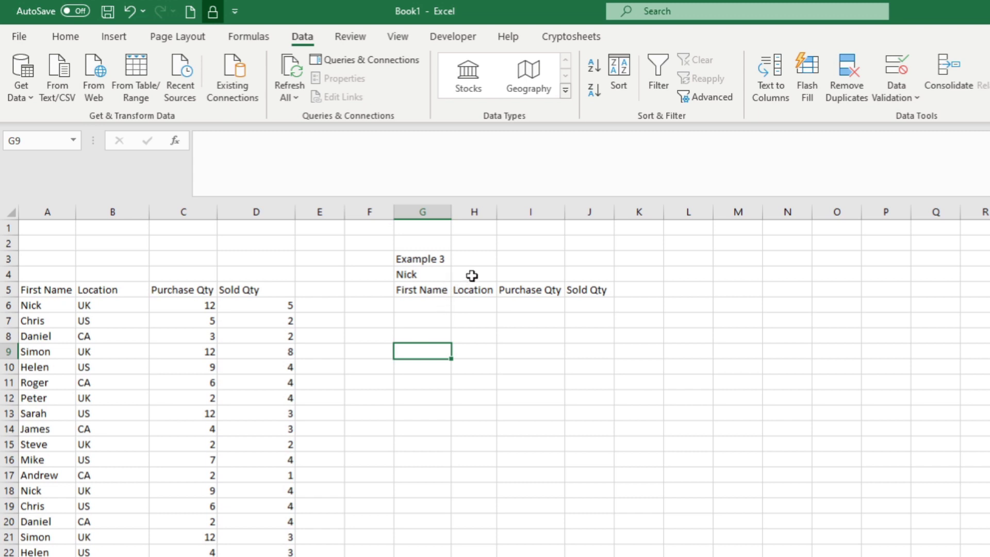
pyautogui.click(471, 275)
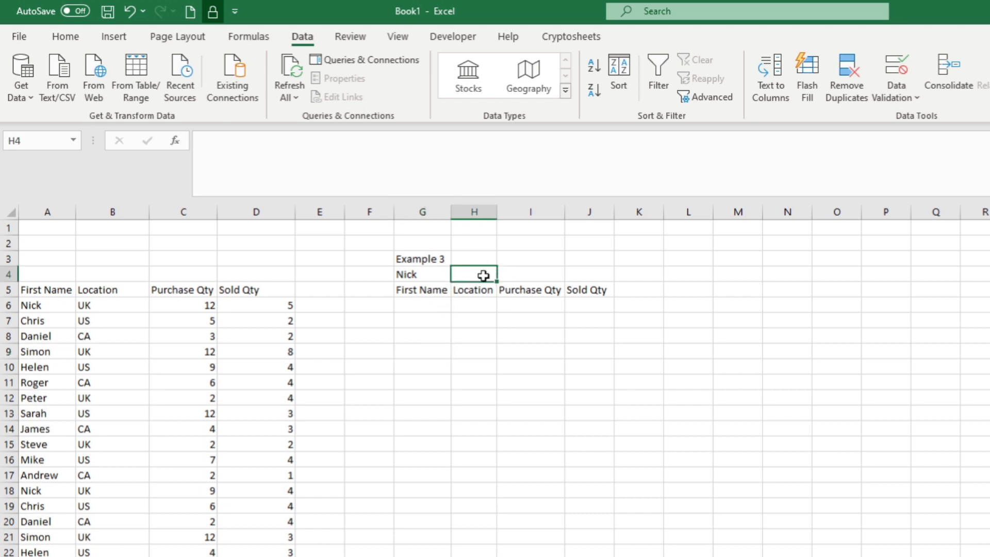
pyautogui.click(532, 275)
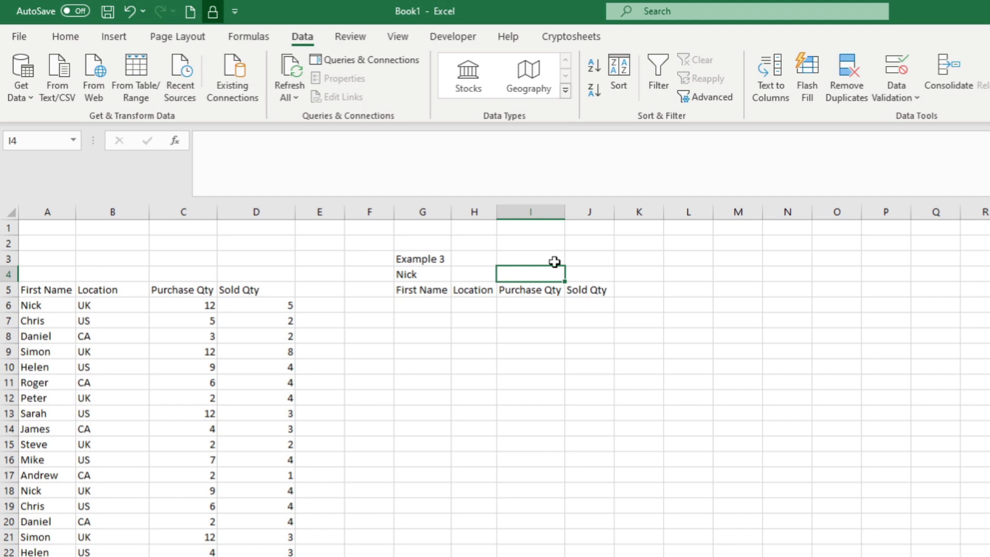
pyautogui.press('Right')
pyautogui.press('Left')
pyautogui.press('Right')
pyautogui.press('Left')
pyautogui.press('Right')
pyautogui.press('Left')
pyautogui.press('Right')
# Add a list drop-down to H4 sourced from the Lookups locations in B2:B4, and choose UK
pyautogui.click(476, 273)
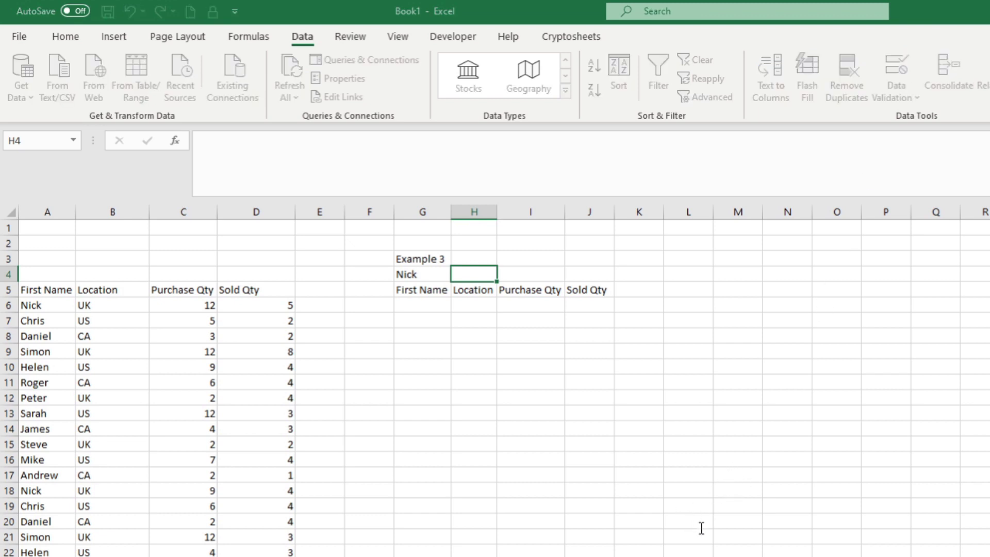
pyautogui.moveTo(104, 242); pyautogui.dragTo(105, 273)
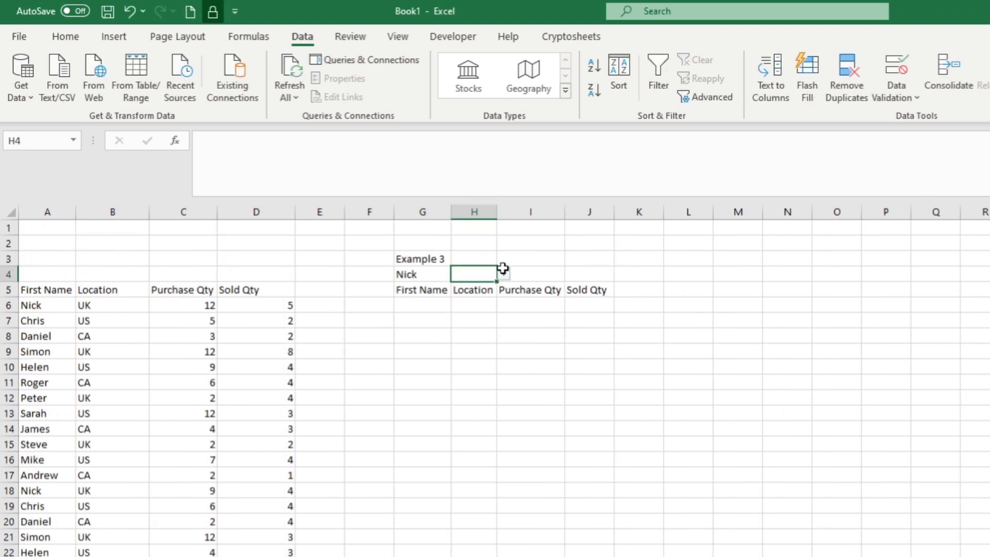
pyautogui.write('UK')
pyautogui.click(521, 335)
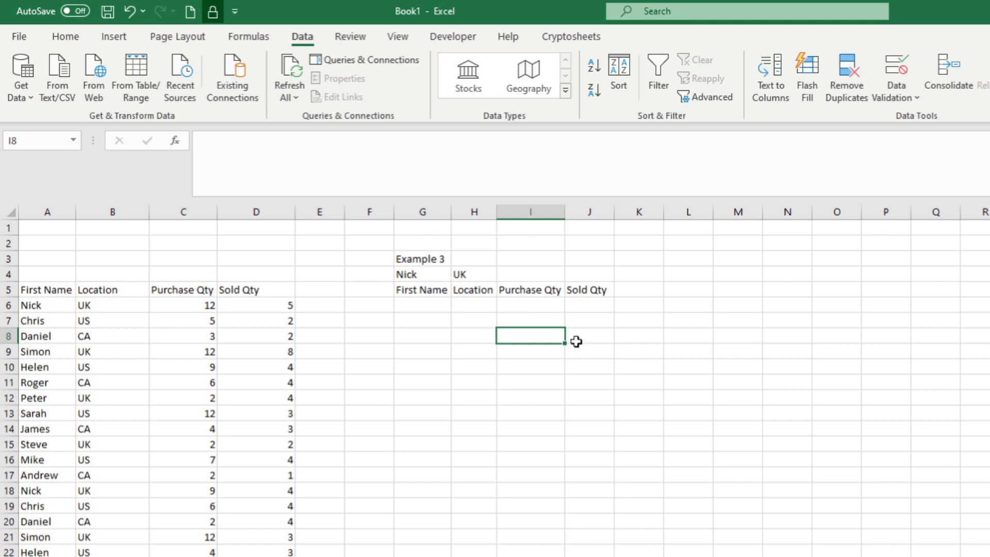
# In G6 of Example 3, enter a FILTER formula returning A5:D29 where A5:A29 equals G4, with an empty string if nothing matches
pyautogui.click(423, 309)
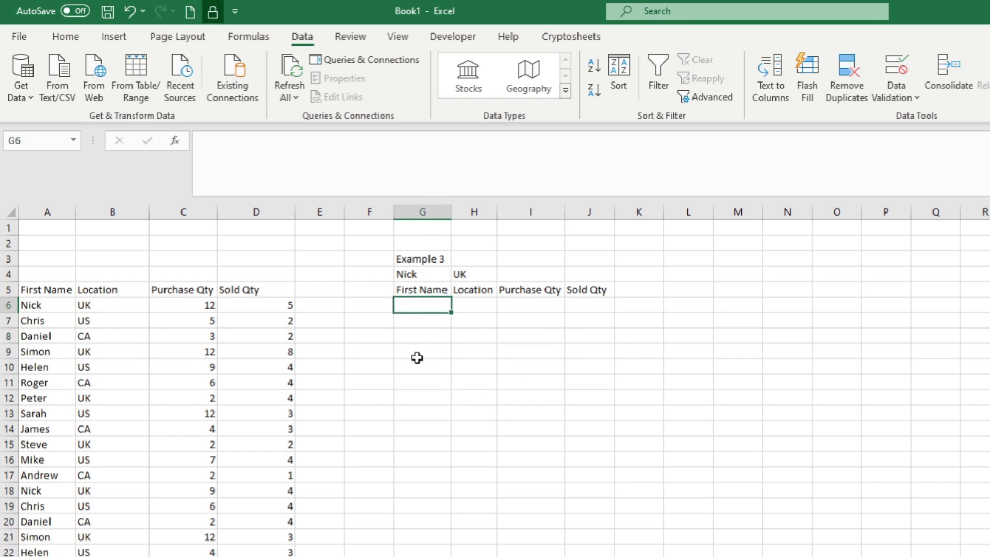
pyautogui.write('=filter')
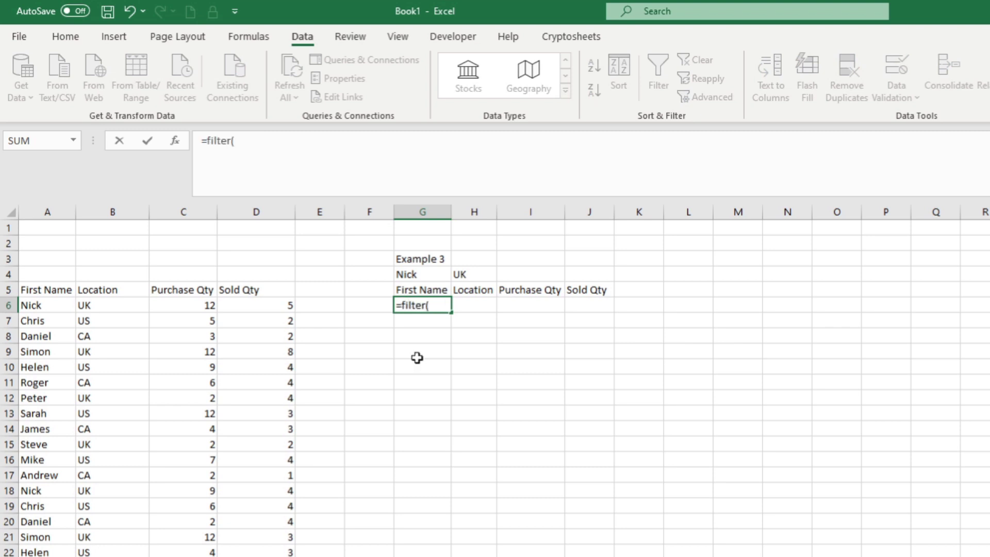
pyautogui.write('(')
pyautogui.moveTo(28, 288); pyautogui.dragTo(258, 556)
pyautogui.write(',')
pyautogui.moveTo(46, 289); pyautogui.dragTo(50, 556)
pyautogui.write('=')
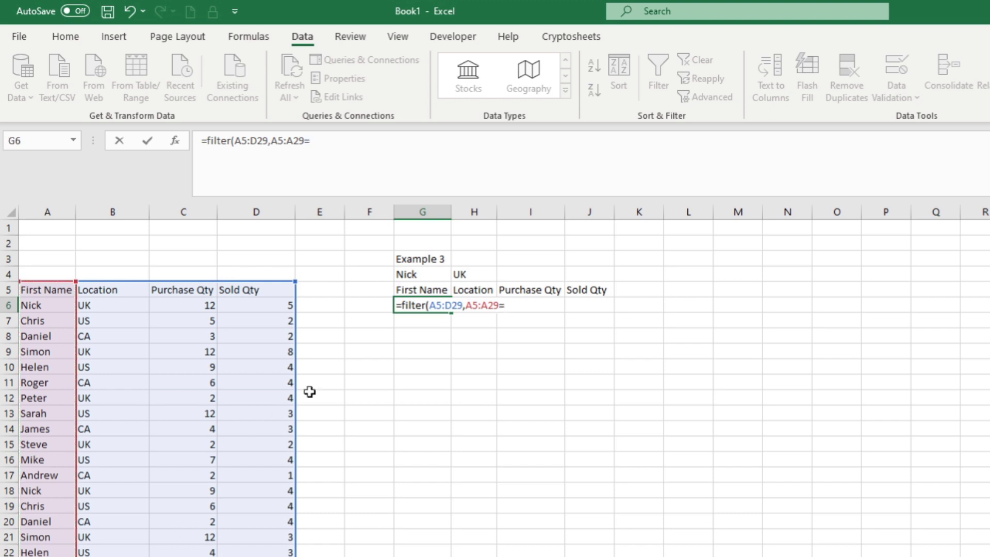
pyautogui.click(423, 274)
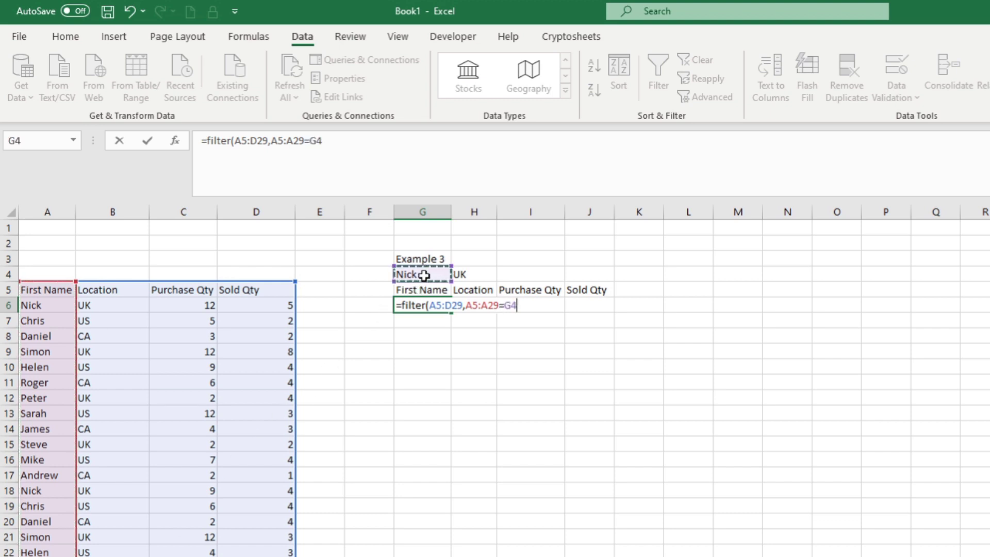
pyautogui.write(',')
pyautogui.press('Return')
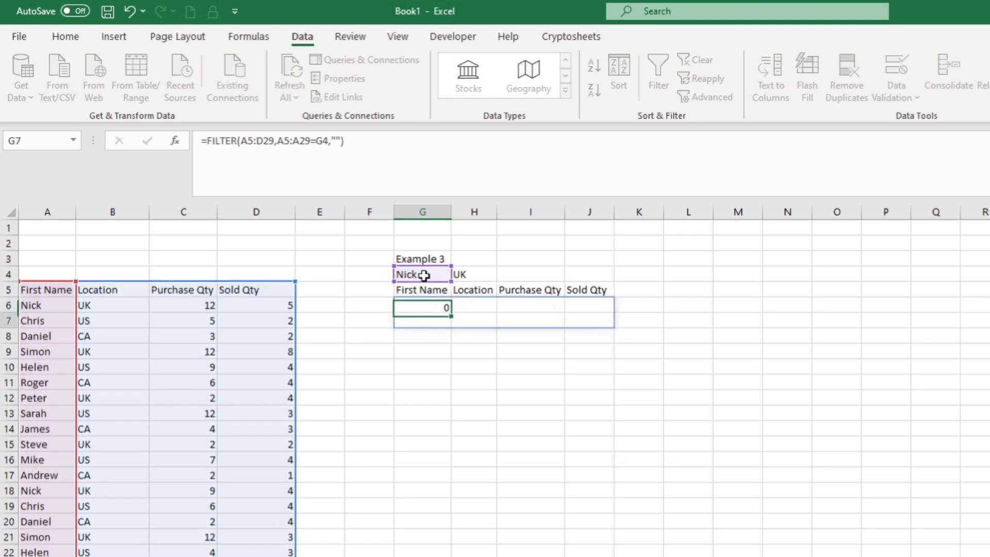
# Test the filter by choosing the first names in A7, A11, A16 and A14 for G4, and return to the name in A6
pyautogui.click(430, 275)
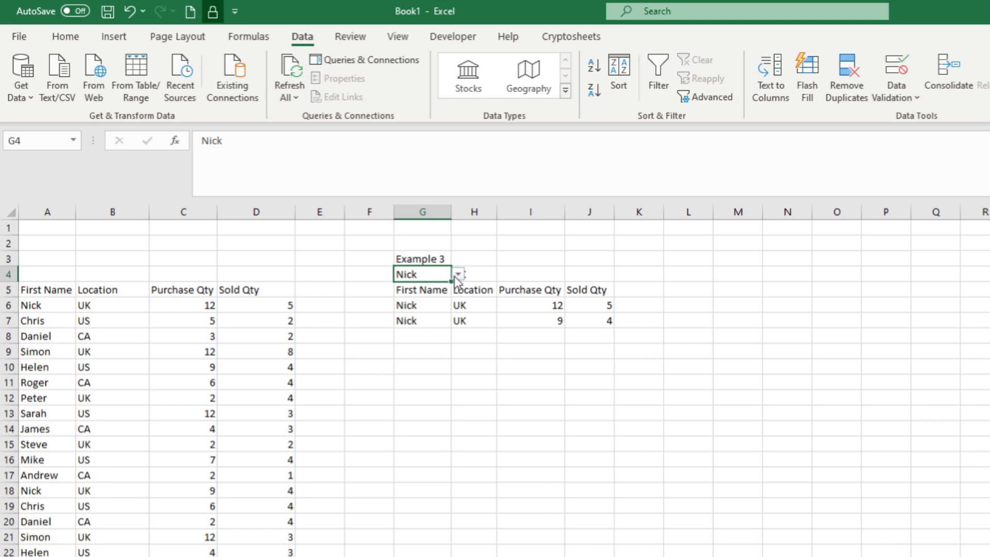
pyautogui.click(458, 275)
pyautogui.click(433, 296)
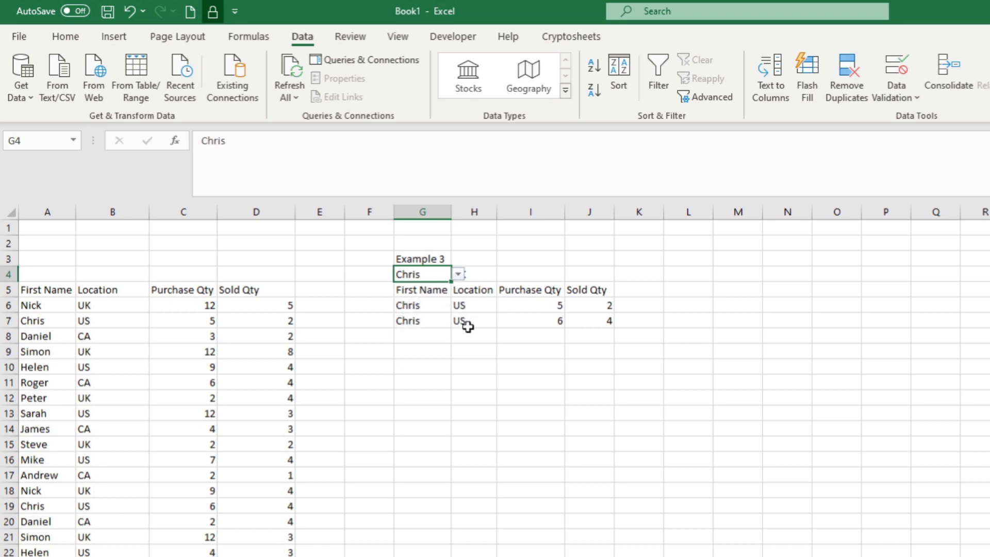
pyautogui.click(458, 274)
pyautogui.click(426, 325)
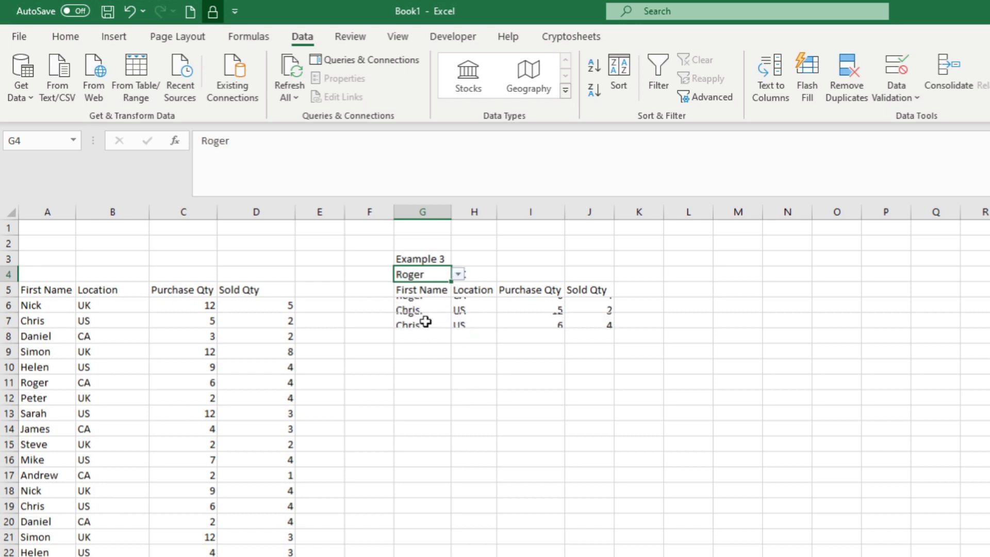
pyautogui.click(457, 274)
pyautogui.click(425, 350)
pyautogui.click(471, 384)
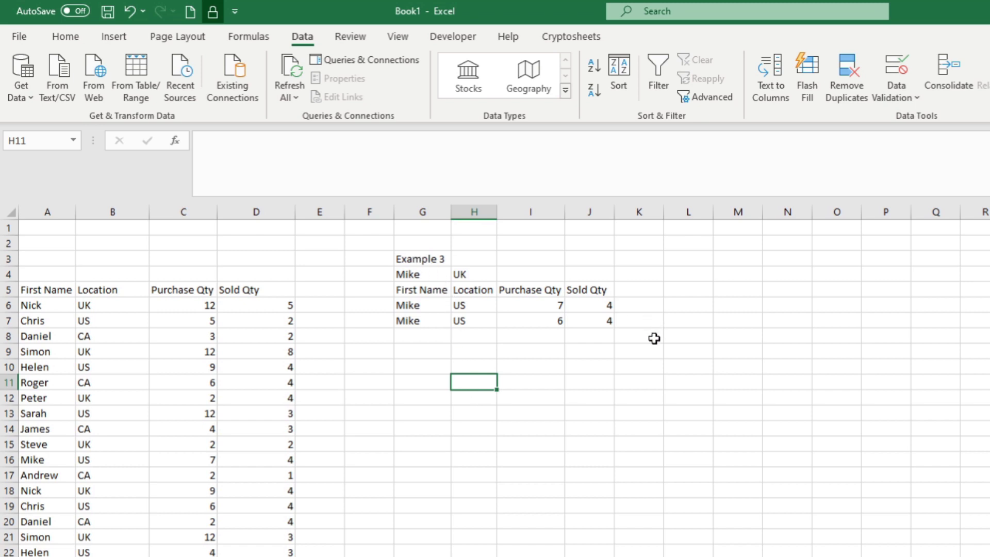
pyautogui.click(443, 273)
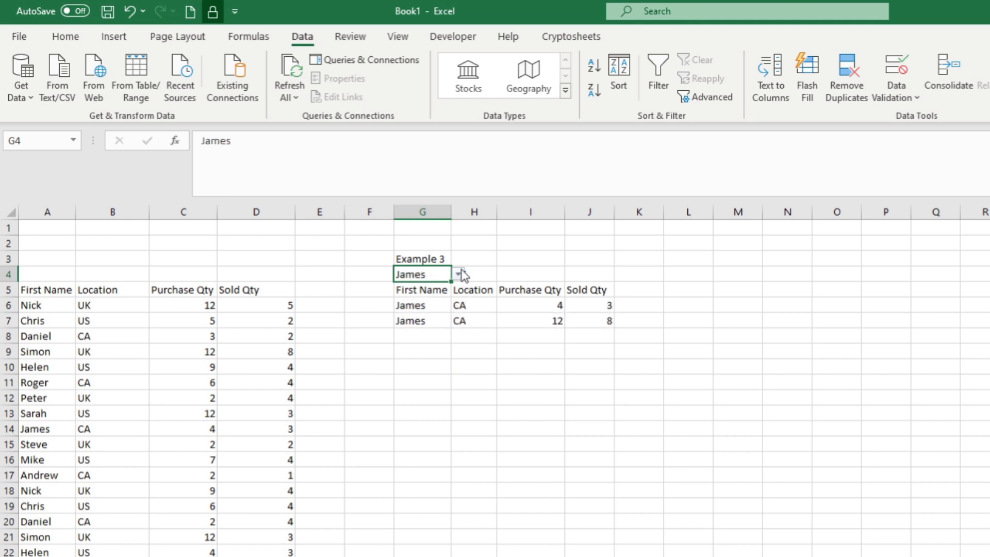
pyautogui.click(459, 274)
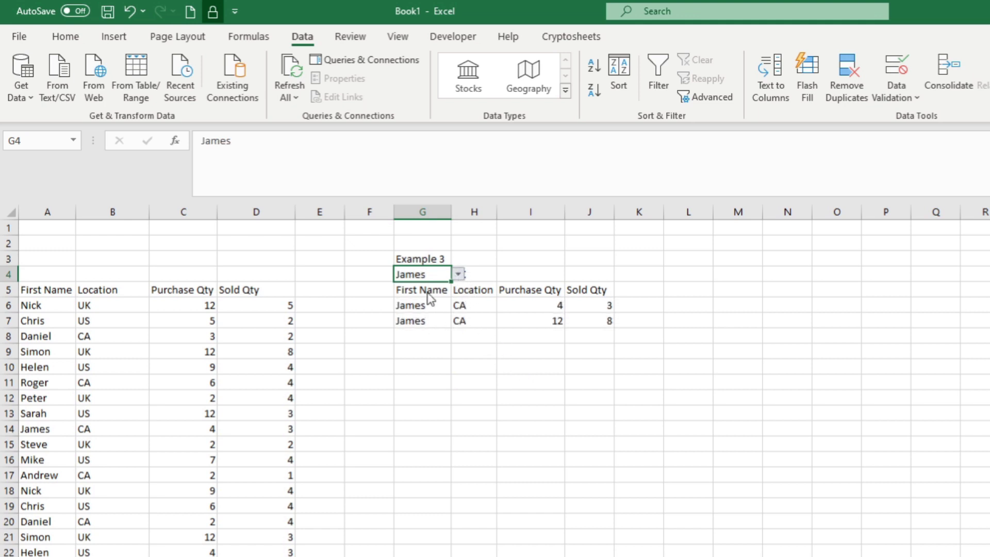
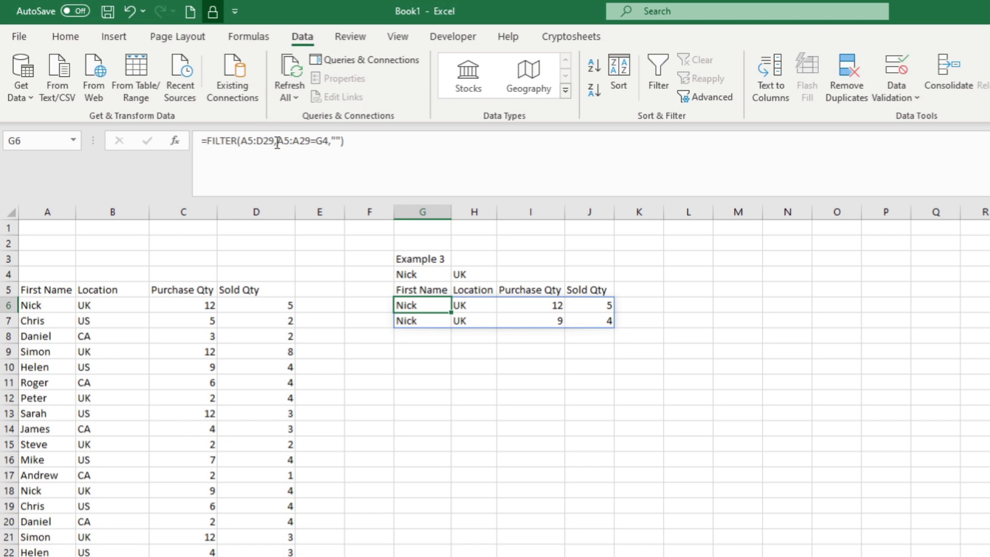
# Extend the G6 formula with a second AND condition so it reads =FILTER(A5:D29,(A5:A29=G4)*(C5:C29>=I4),"")
pyautogui.click(276, 140)
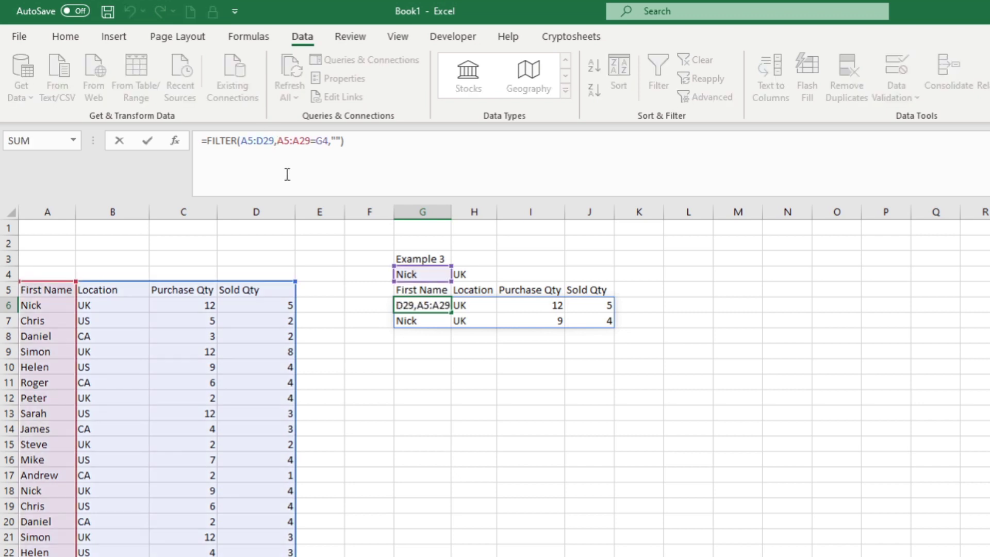
pyautogui.write('(')
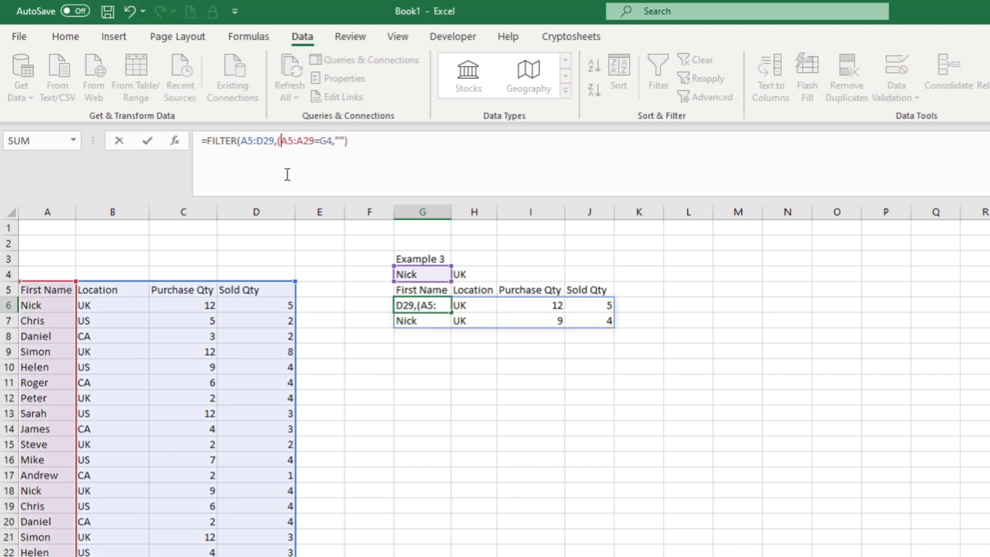
pyautogui.click(332, 140)
pyautogui.write(')')
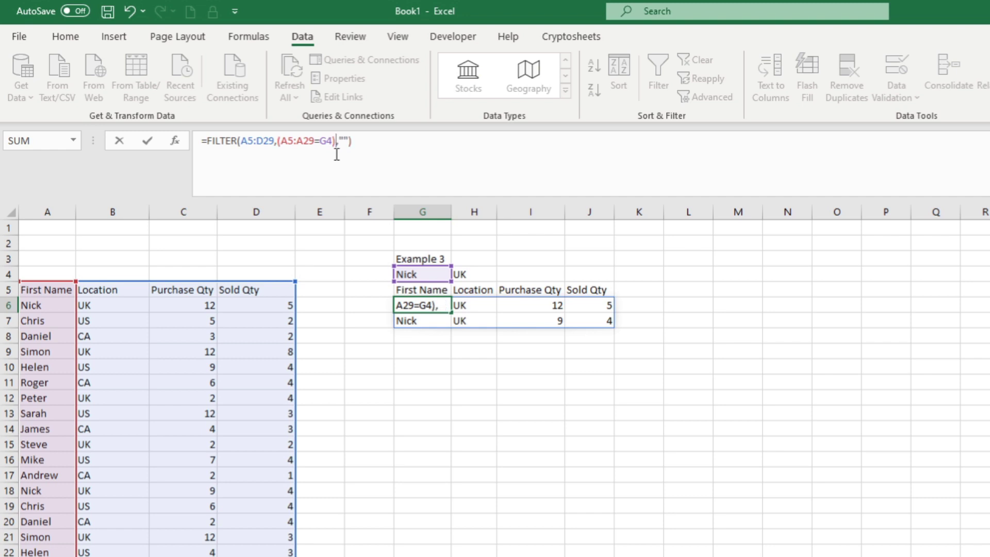
pyautogui.write('*,')
pyautogui.write('(')
pyautogui.moveTo(208, 293); pyautogui.dragTo(188, 556)
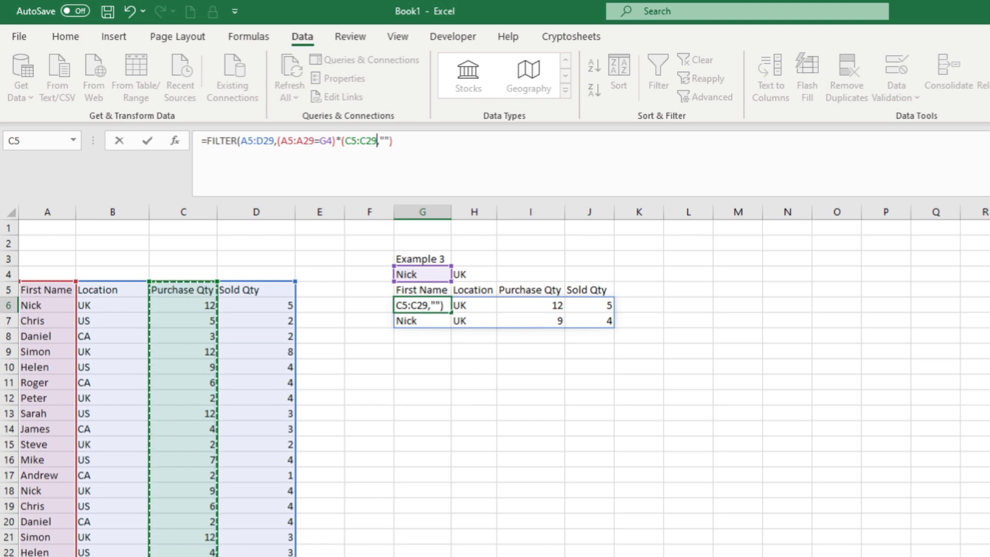
pyautogui.write('>=')
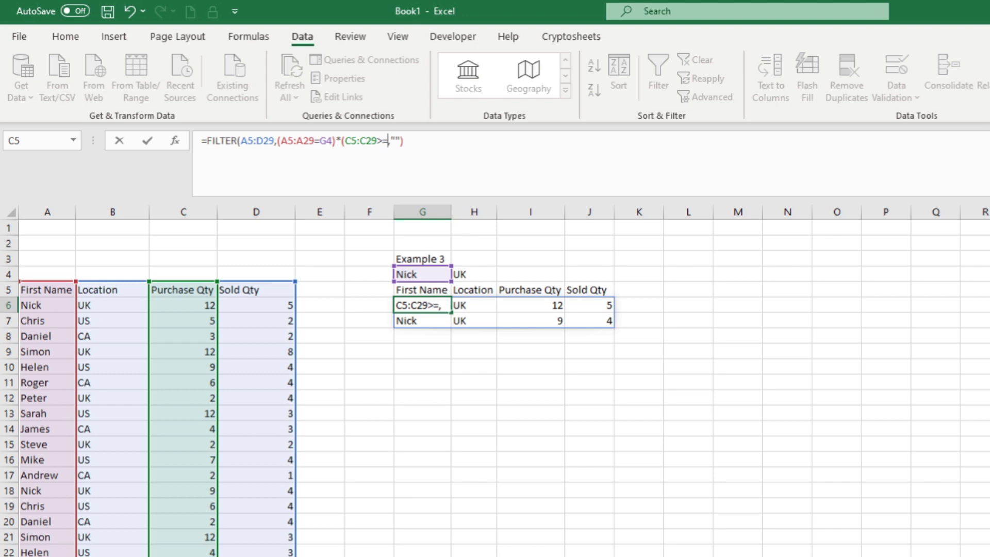
pyautogui.click(531, 273)
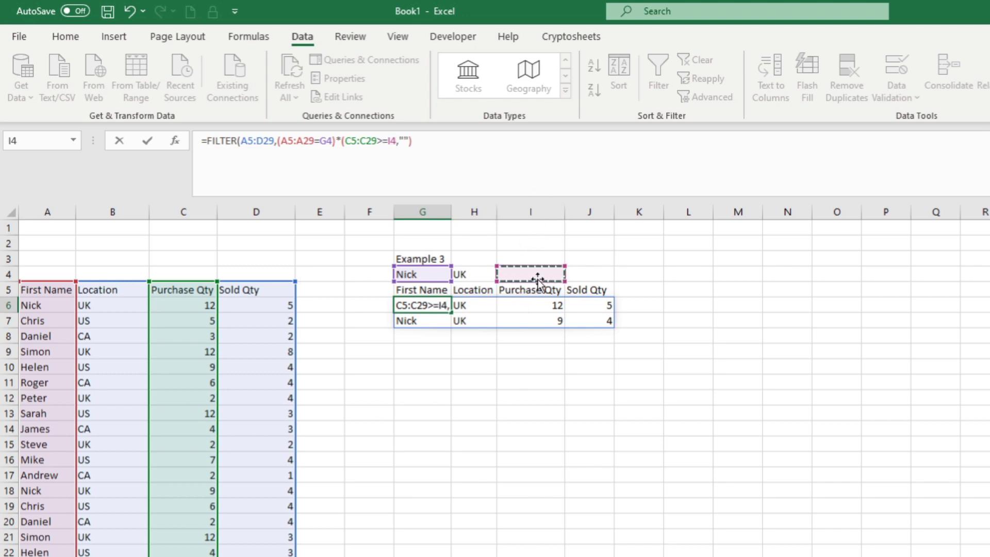
pyautogui.write(')')
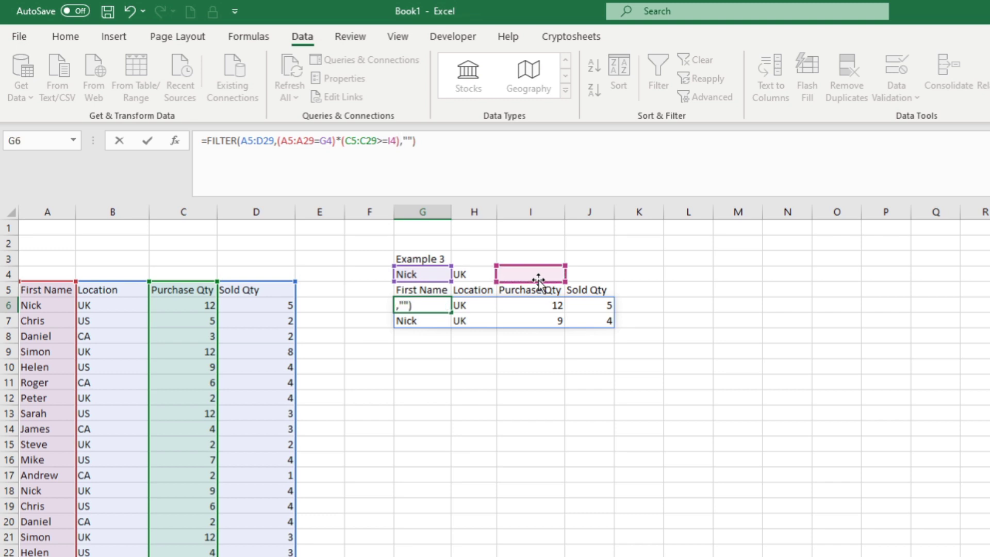
pyautogui.press('Return')
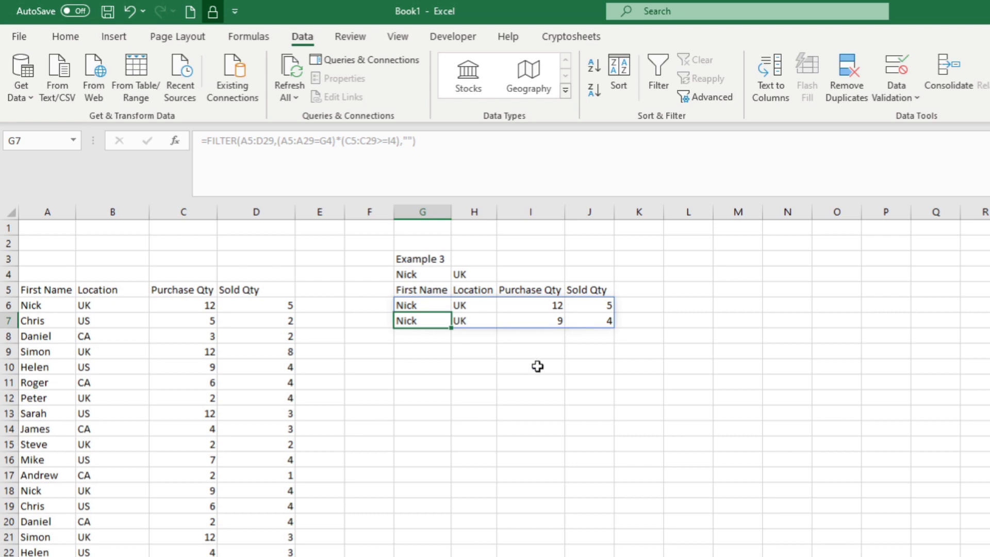
# Set the minimum purchase quantity criterion in I4 to 10
pyautogui.click(546, 275)
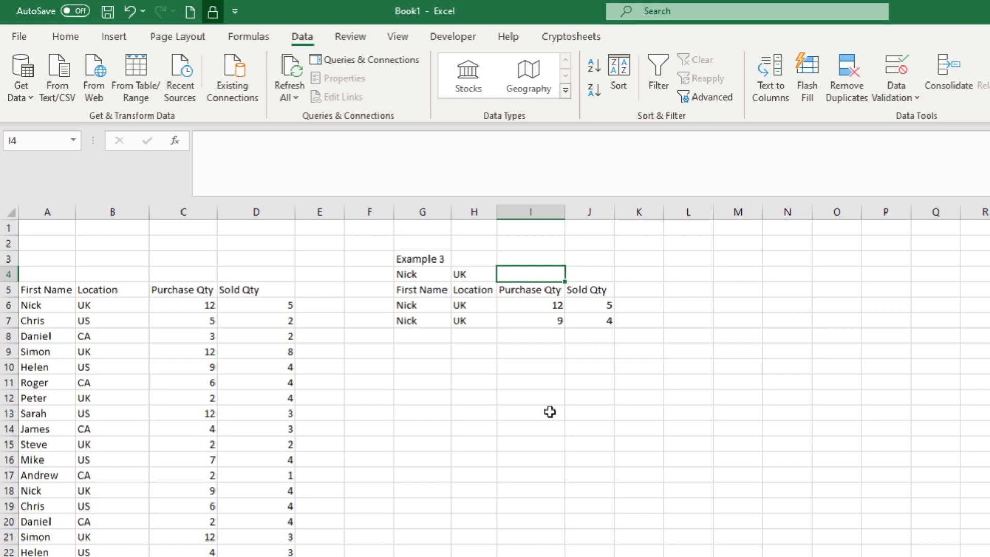
pyautogui.write('10')
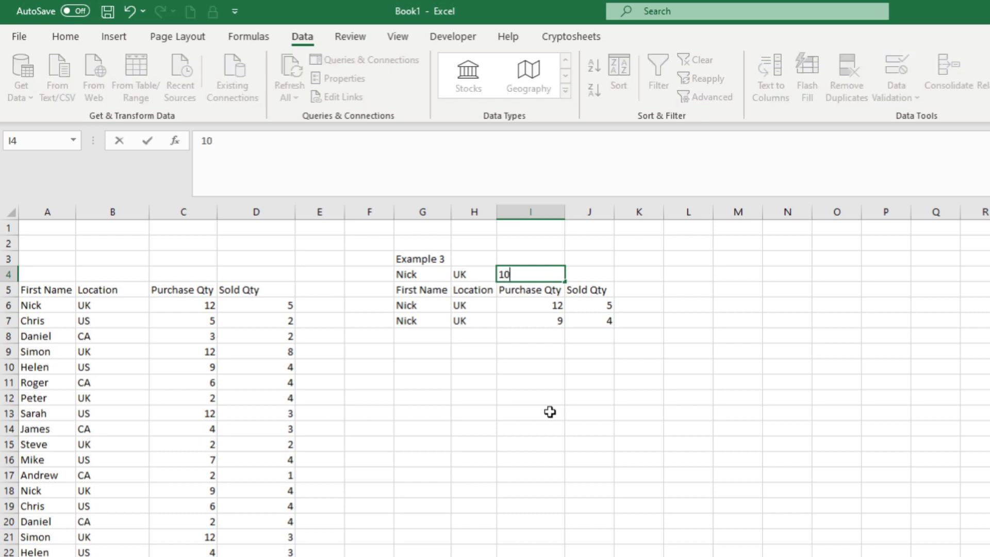
pyautogui.press('Return')
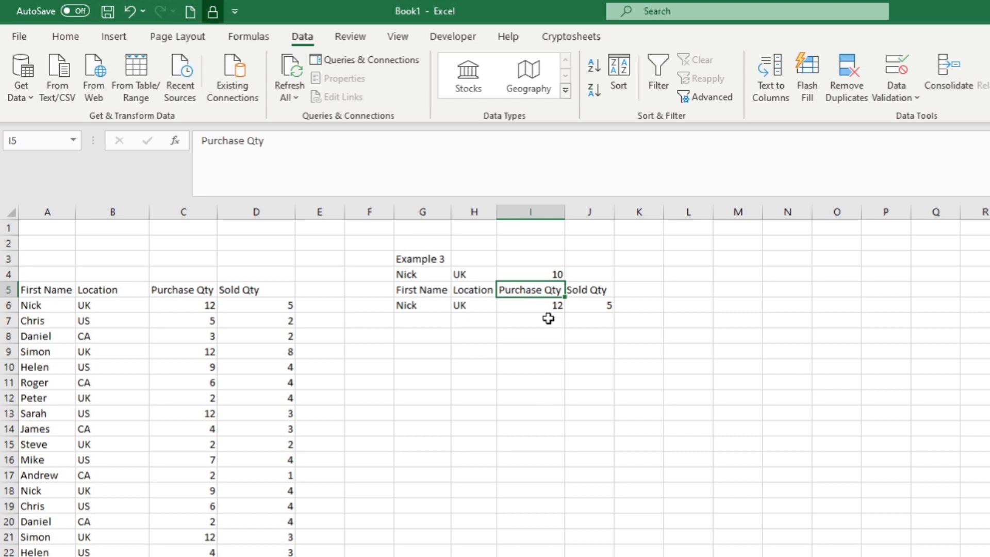
pyautogui.click(557, 271)
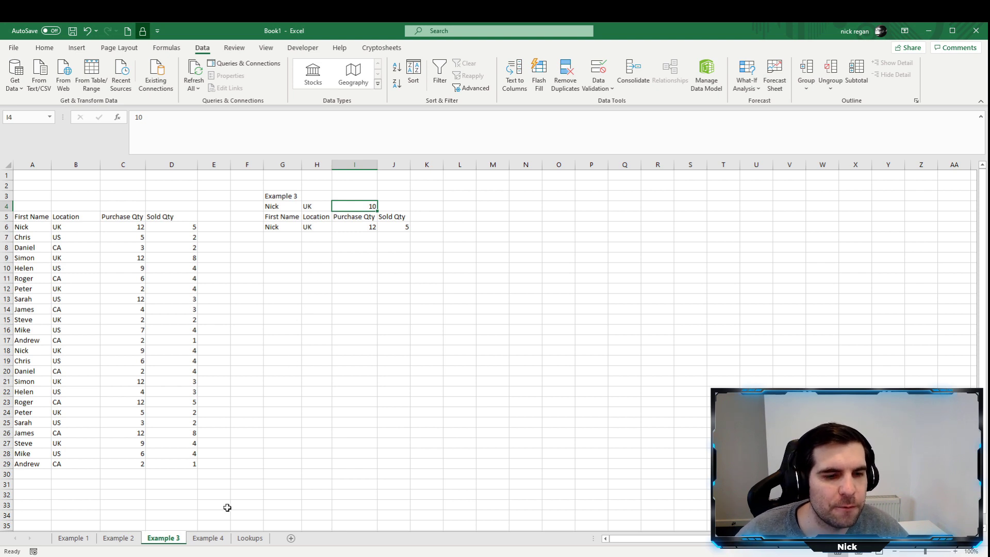
# Open the Example 4 sheet and examine its criteria cells G4:I4 and the source data from A5 across columns A to D
pyautogui.click(207, 538)
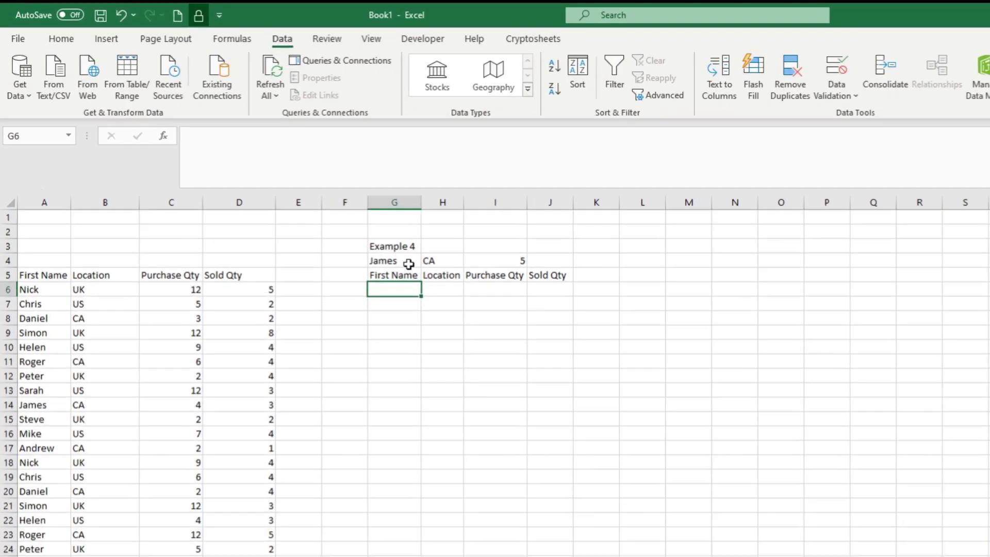
pyautogui.click(408, 264)
pyautogui.click(495, 260)
pyautogui.click(548, 262)
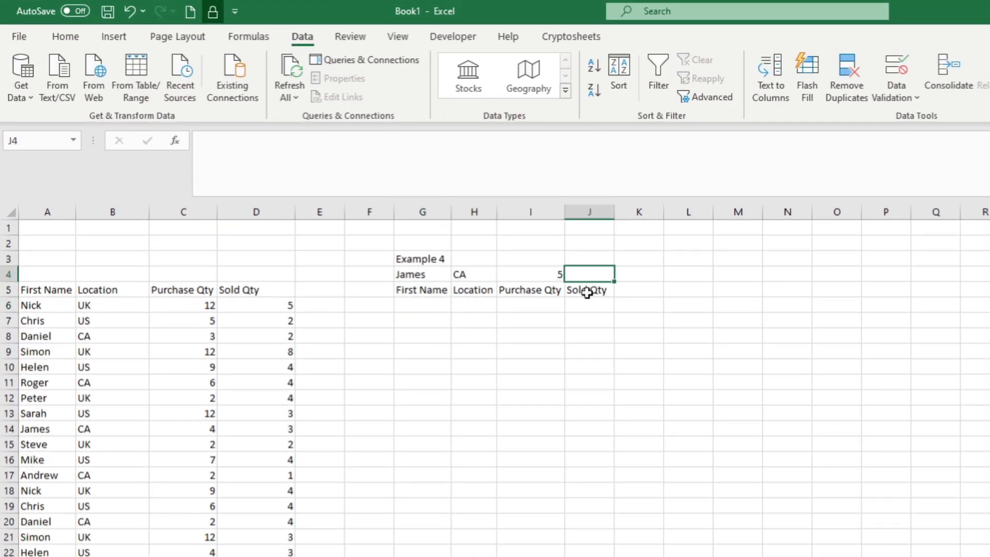
pyautogui.click(486, 380)
pyautogui.moveTo(412, 274); pyautogui.dragTo(563, 274)
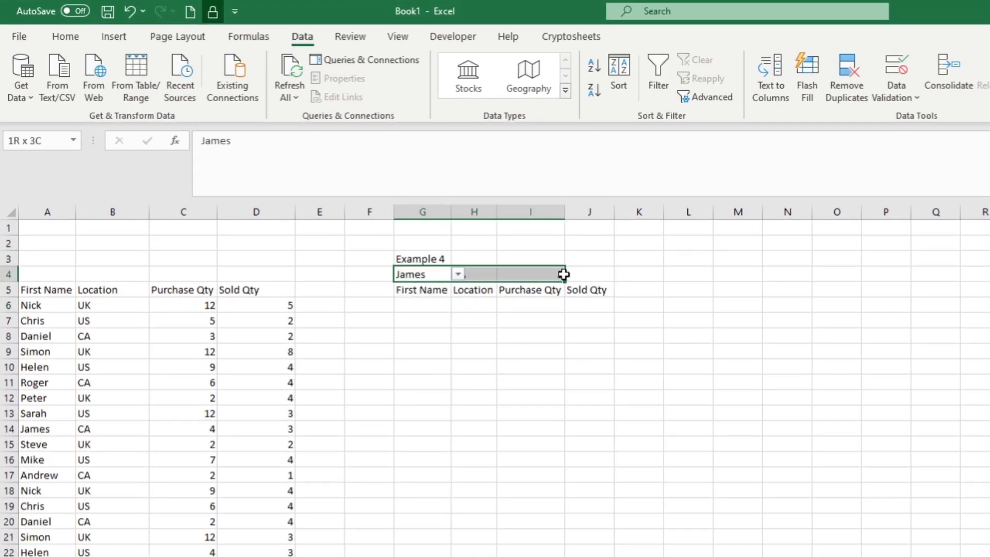
pyautogui.click(544, 338)
pyautogui.click(428, 307)
pyautogui.click(96, 308)
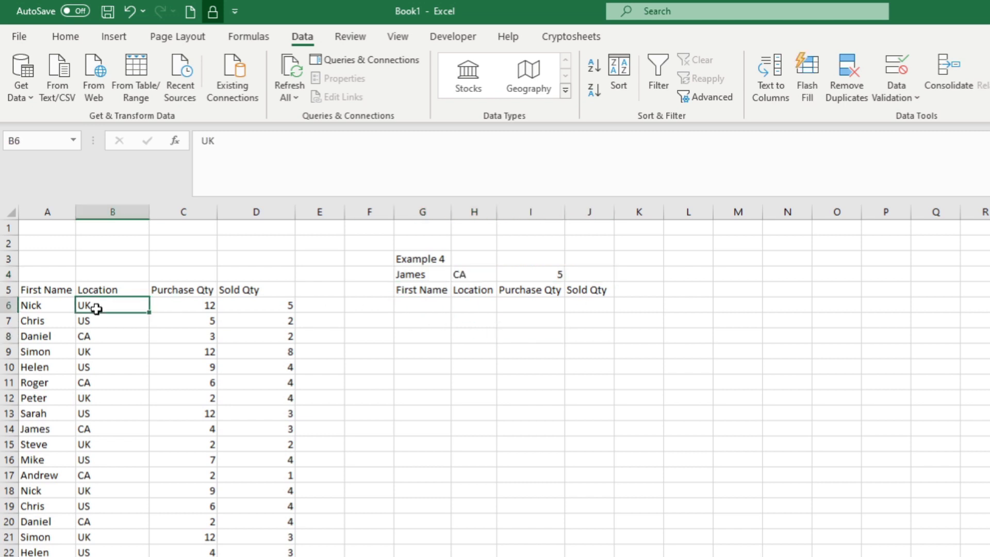
pyautogui.moveTo(35, 289); pyautogui.dragTo(289, 555)
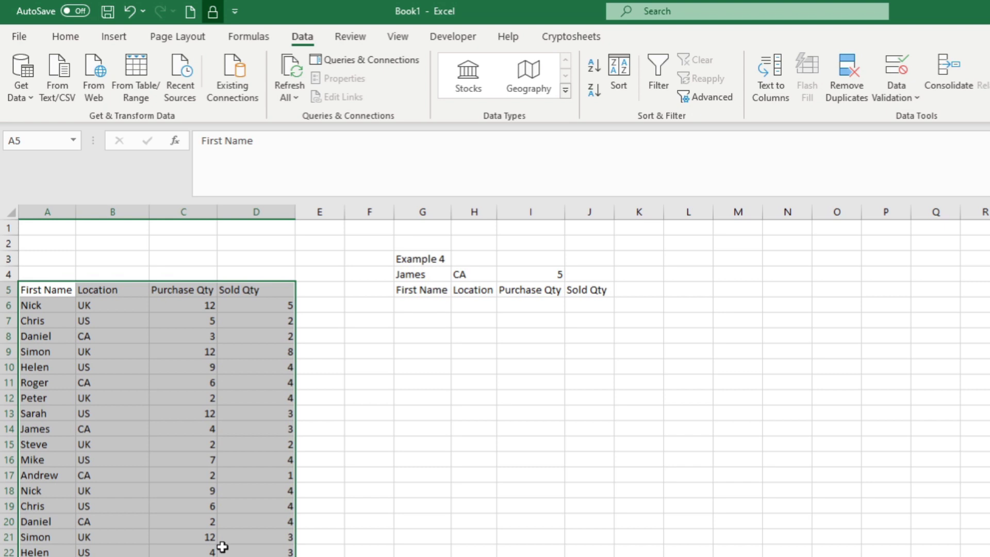
pyautogui.click(206, 382)
pyautogui.click(368, 324)
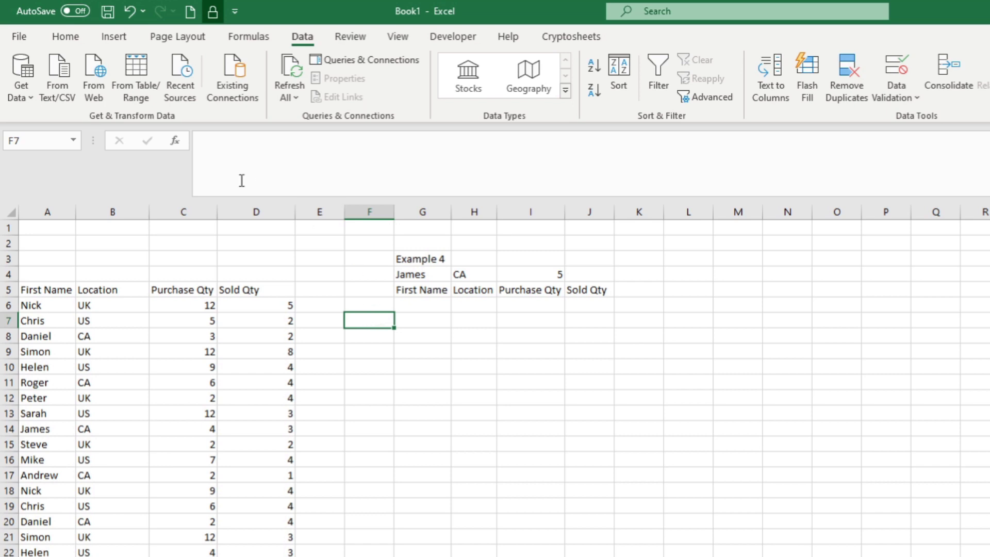
# Convert the source data on Example 4, starting at A5, into an Excel table with a header row and black banded style
pyautogui.click(64, 39)
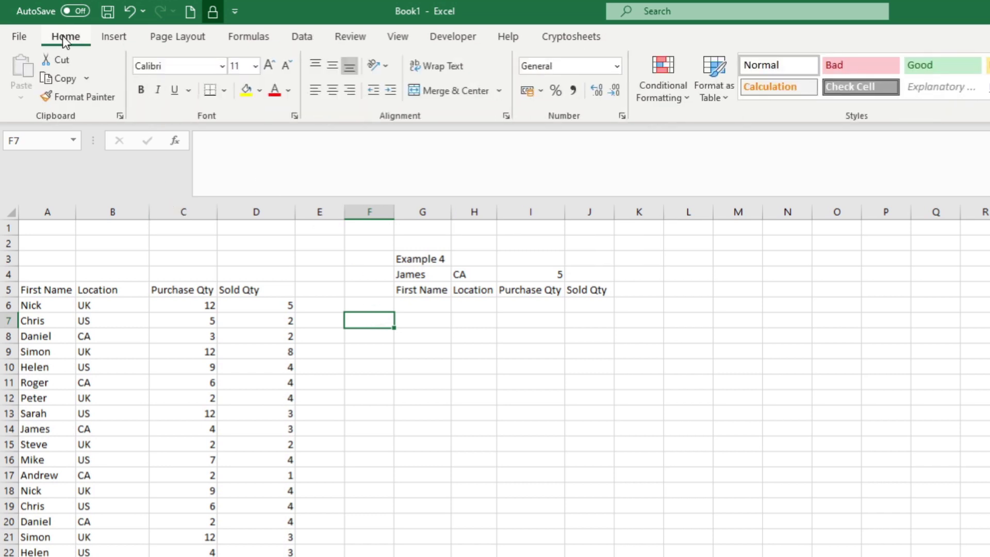
pyautogui.click(93, 336)
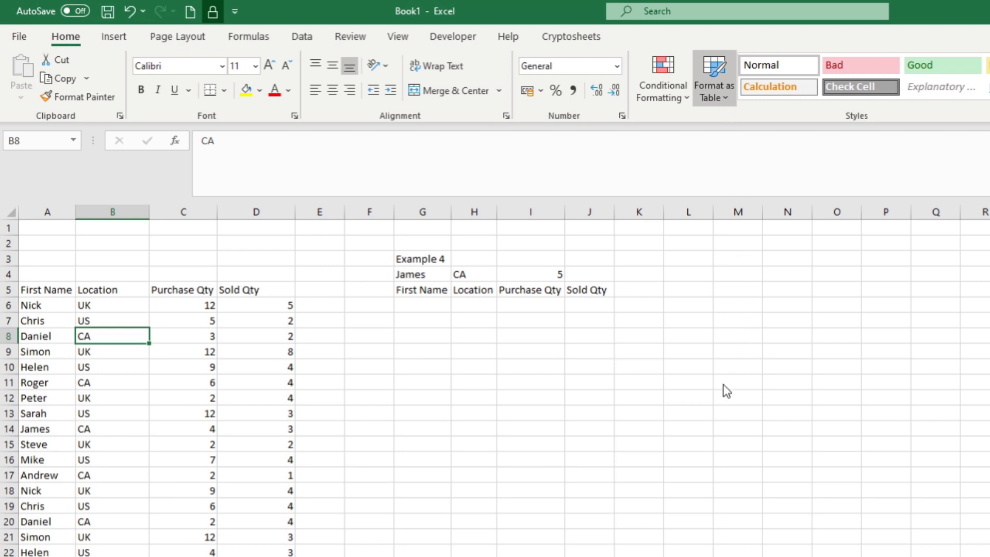
pyautogui.hotkey('ctrl', 't')
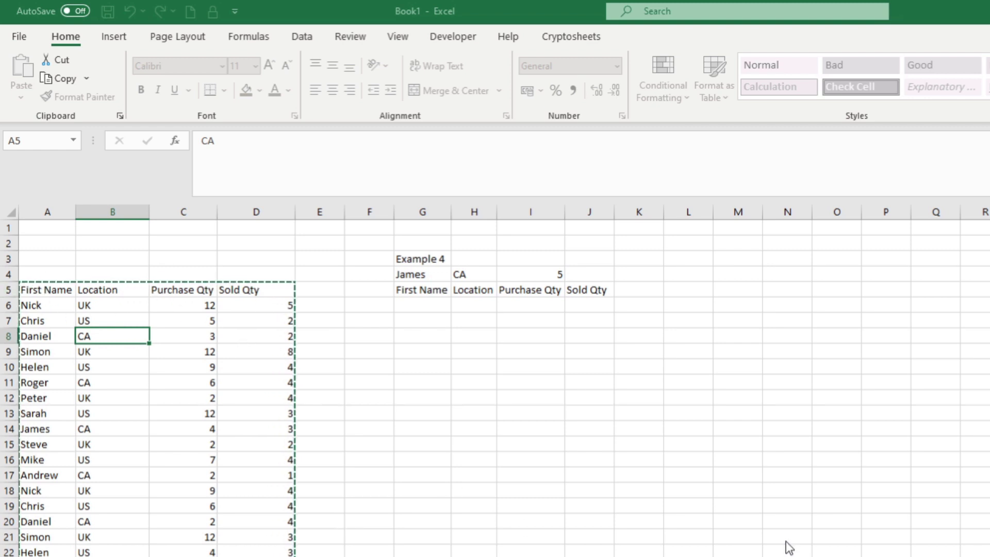
pyautogui.hotkey('ctrl', 't')
pyautogui.press('Return')
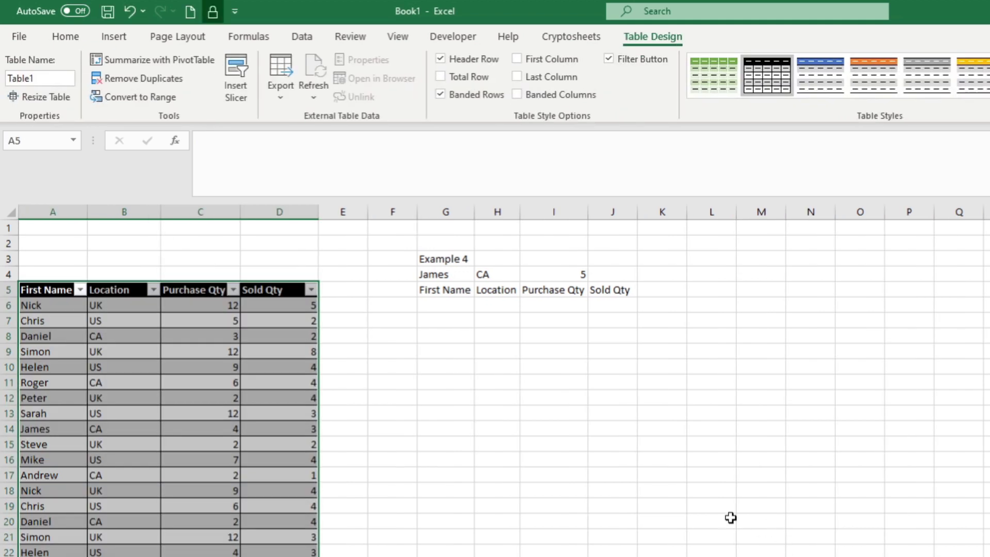
pyautogui.click(441, 347)
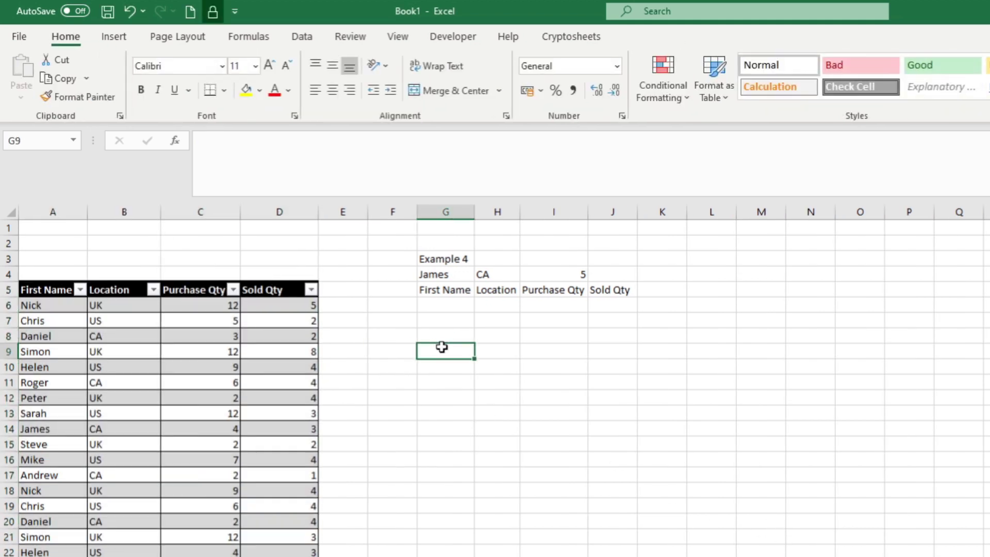
# Examine the new table on Example 4 by selecting its Sold Qty header and the data of individual columns
pyautogui.click(277, 320)
pyautogui.click(263, 289)
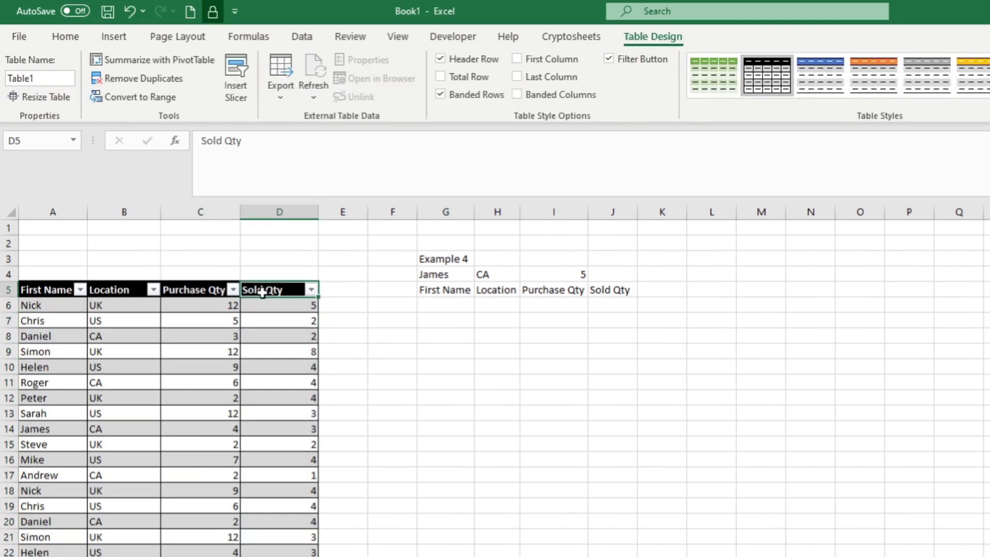
pyautogui.press('Left')
pyautogui.press('Left')
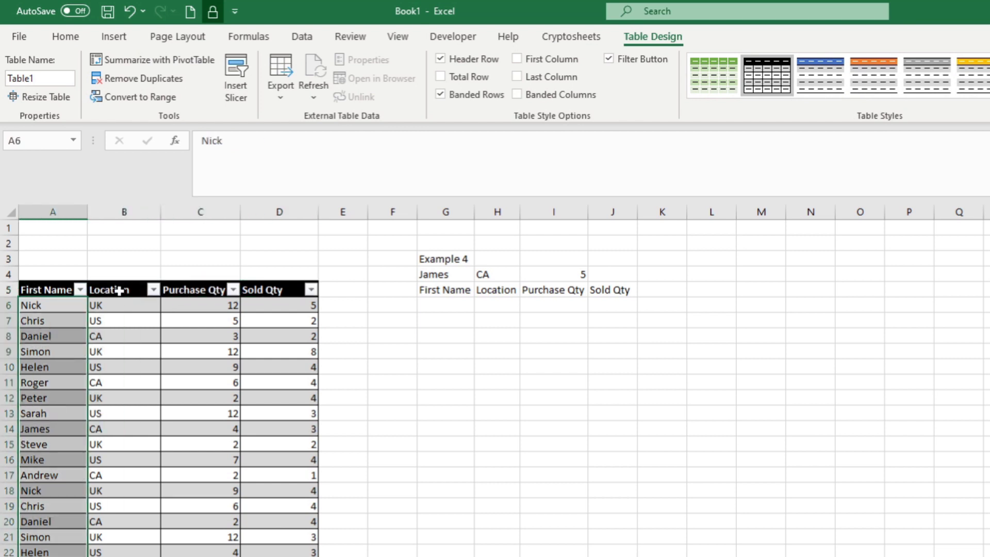
pyautogui.press('Right')
pyautogui.press('Right')
pyautogui.hotkey('ctrl', 'space')
# Start a FILTER formula in G6 with the whole of Table1 as the array to filter
pyautogui.click(440, 310)
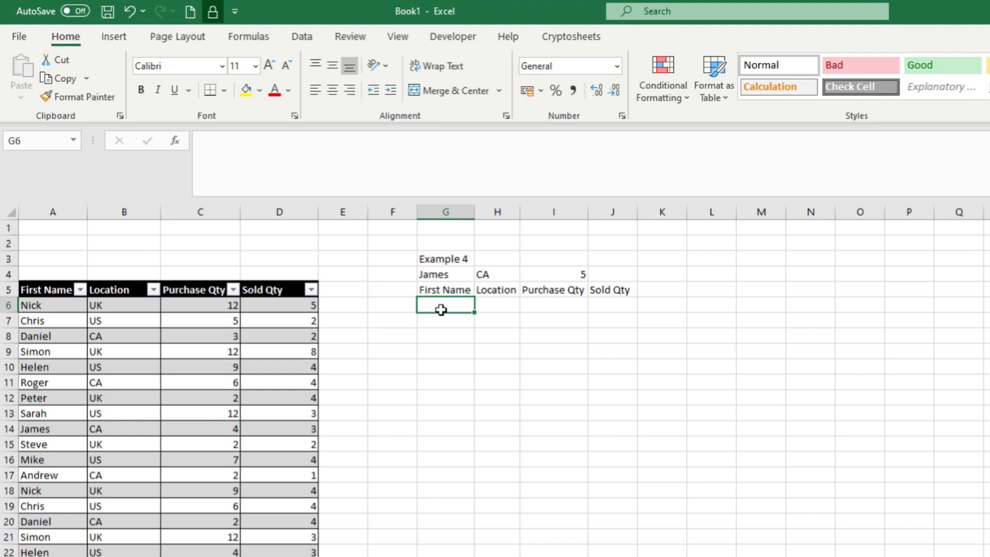
pyautogui.write('=filte')
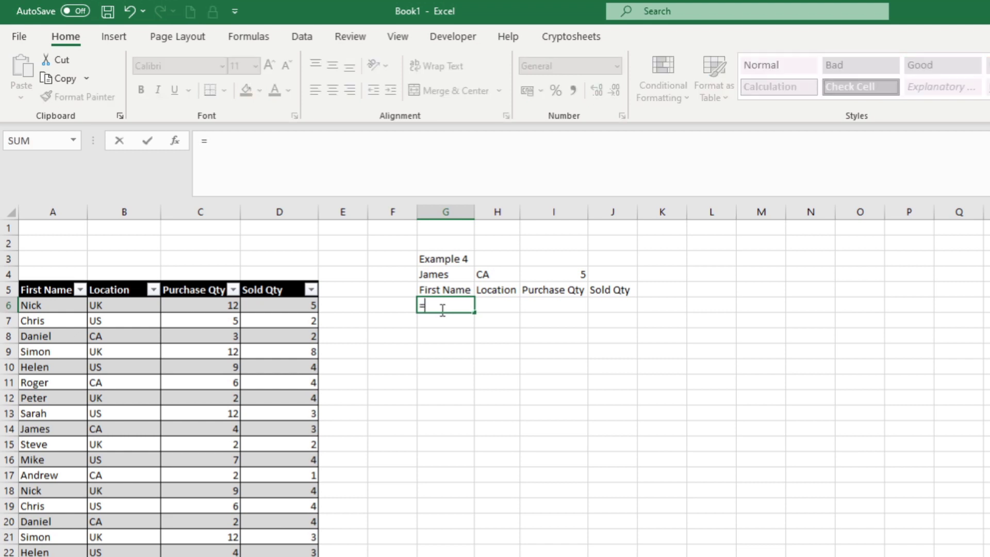
pyautogui.write('r(')
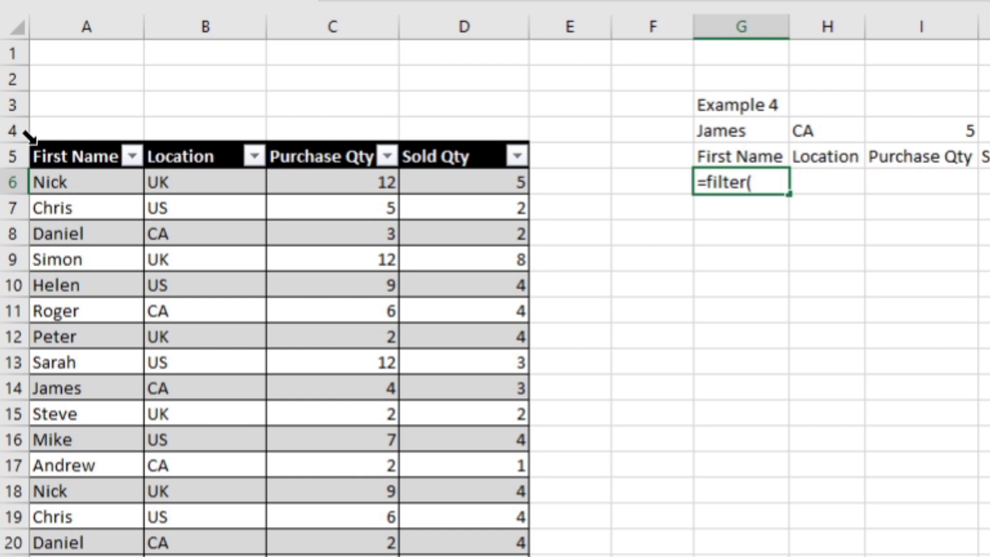
pyautogui.click(30, 137)
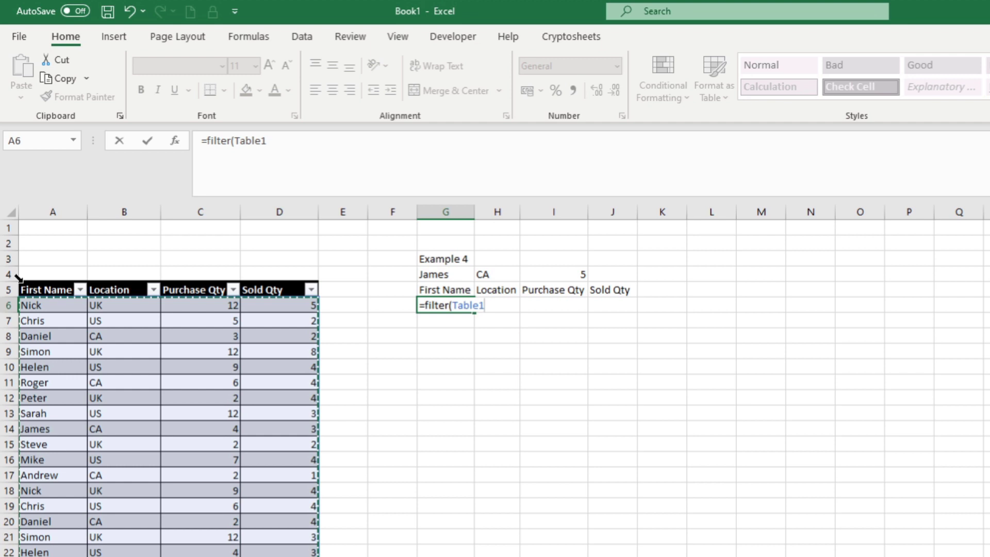
pyautogui.write(',')
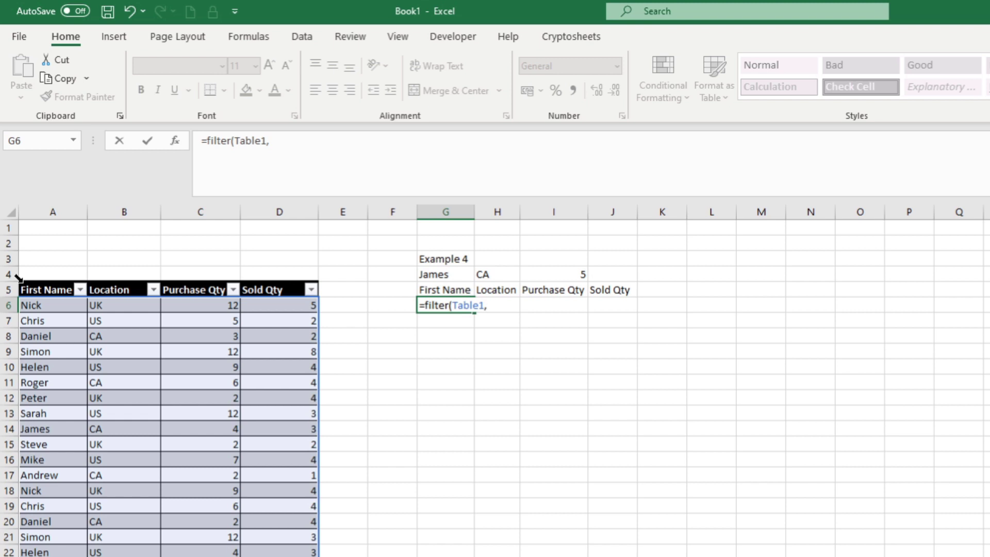
# Add the first condition to the G6 formula, requiring Table1[First Name] to equal G4, enclosed in parentheses
pyautogui.write('(')
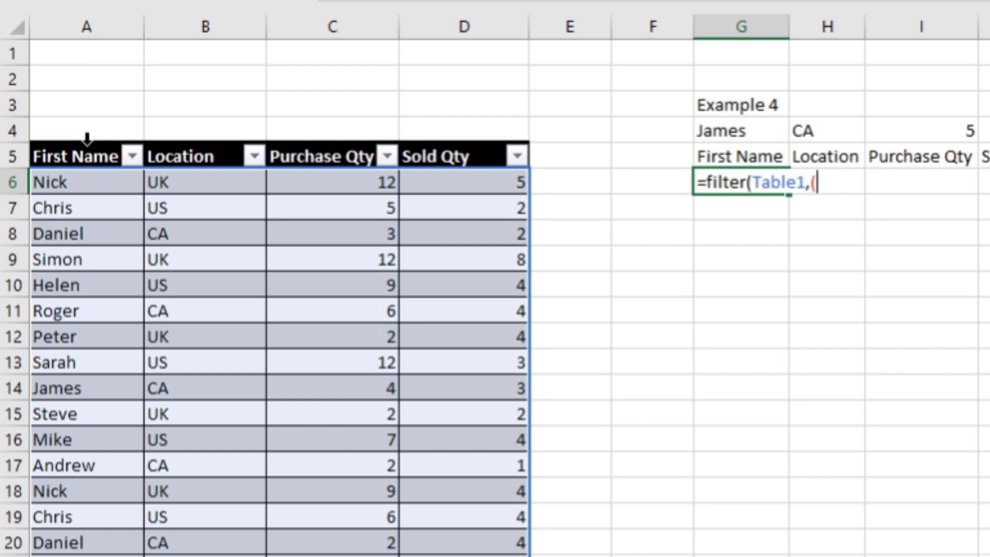
pyautogui.click(86, 138)
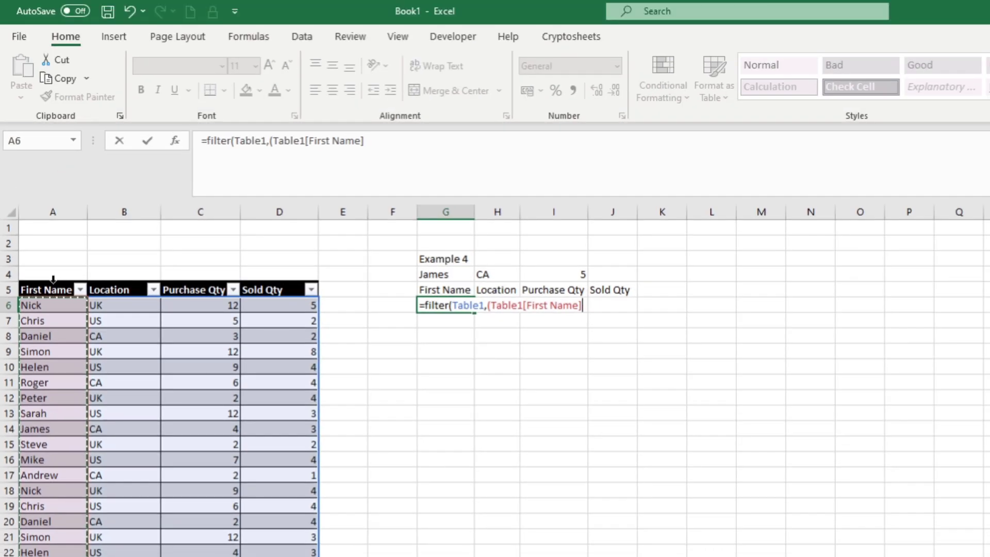
pyautogui.write('=')
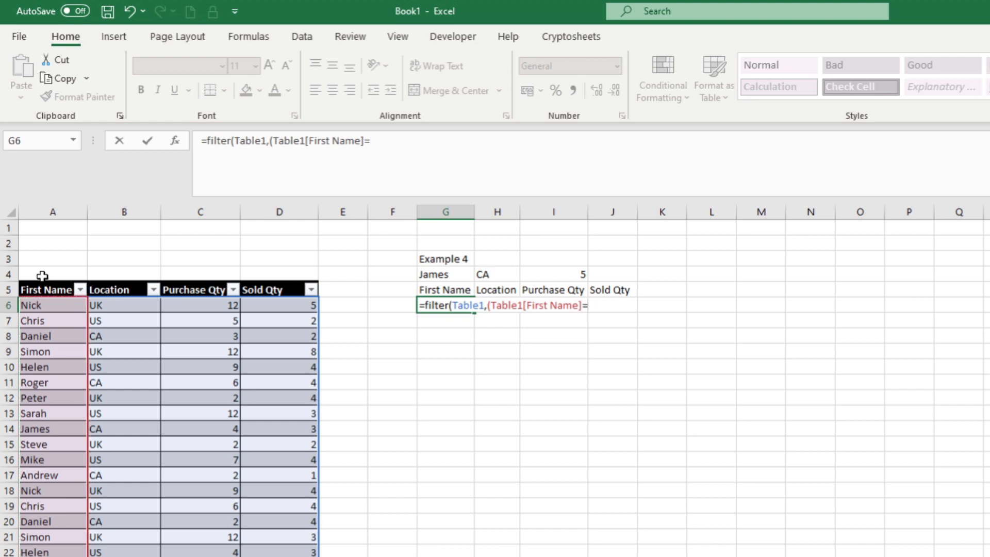
pyautogui.click(450, 273)
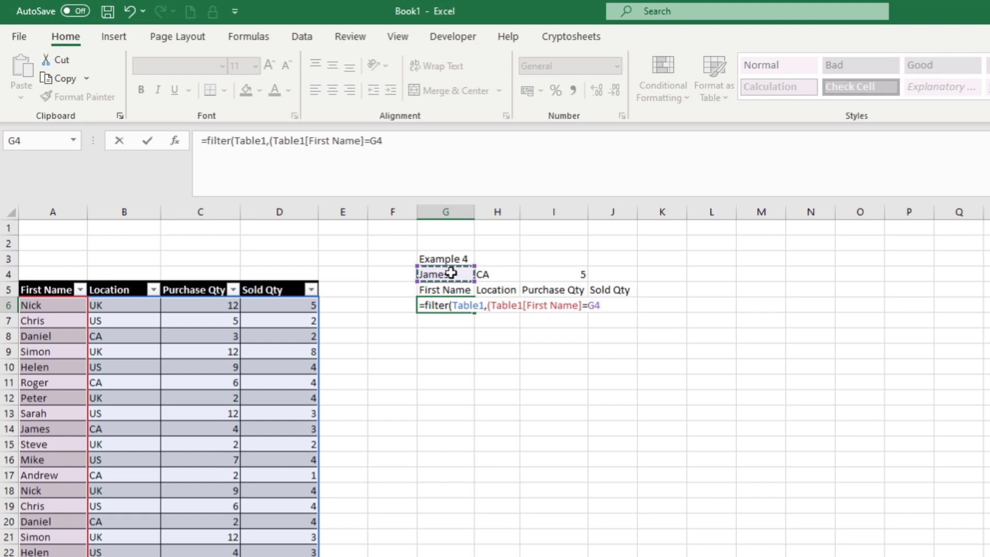
pyautogui.write(')')
# Complete the G6 formula with a multiplied second condition, Table1[Purchase Qty]>=I4, and an empty string "" for no matches
pyautogui.write('*')
pyautogui.write('(')
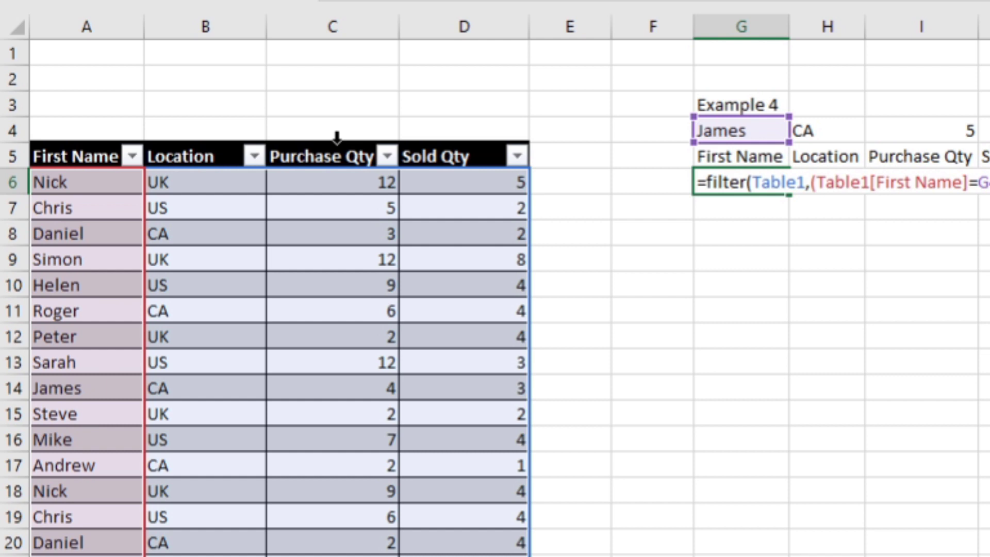
pyautogui.click(337, 137)
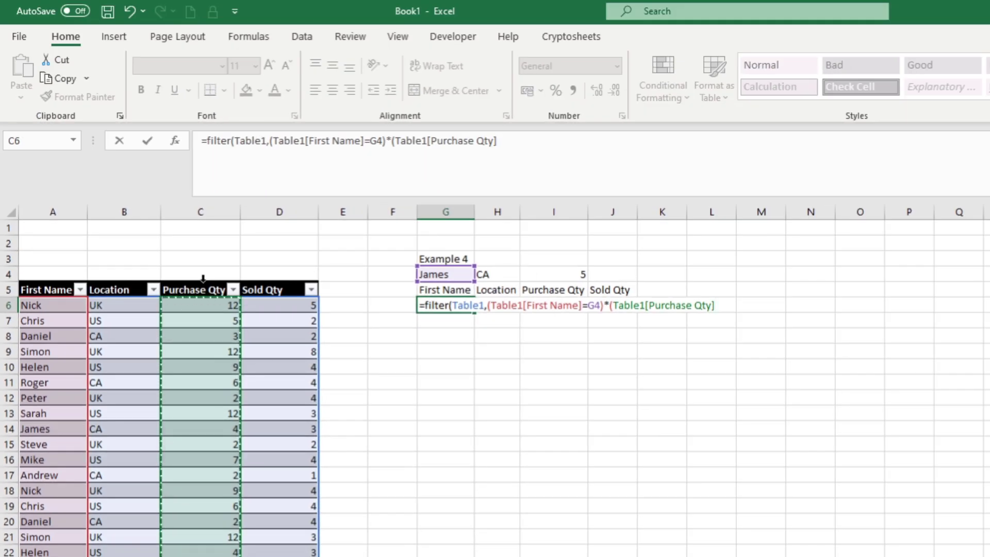
pyautogui.write('>=')
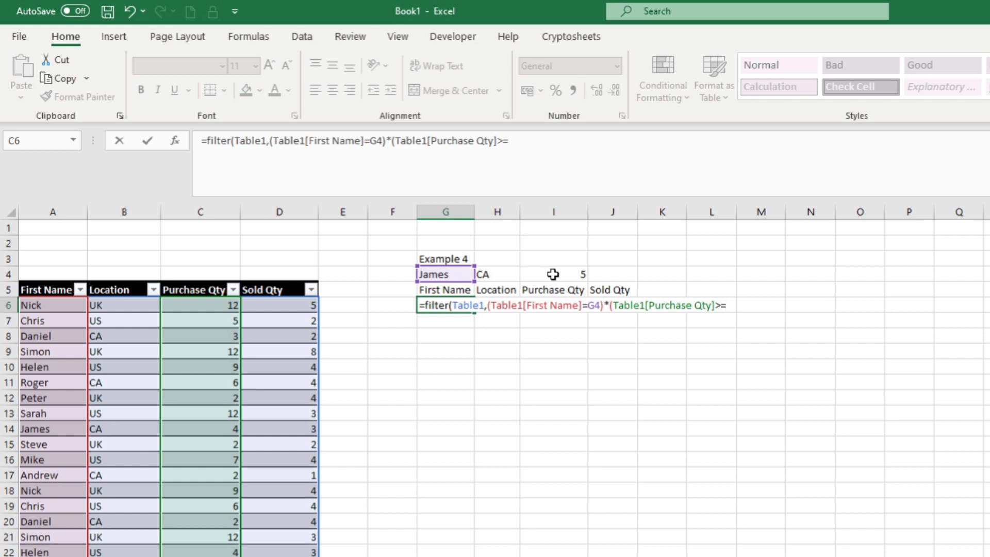
pyautogui.click(553, 275)
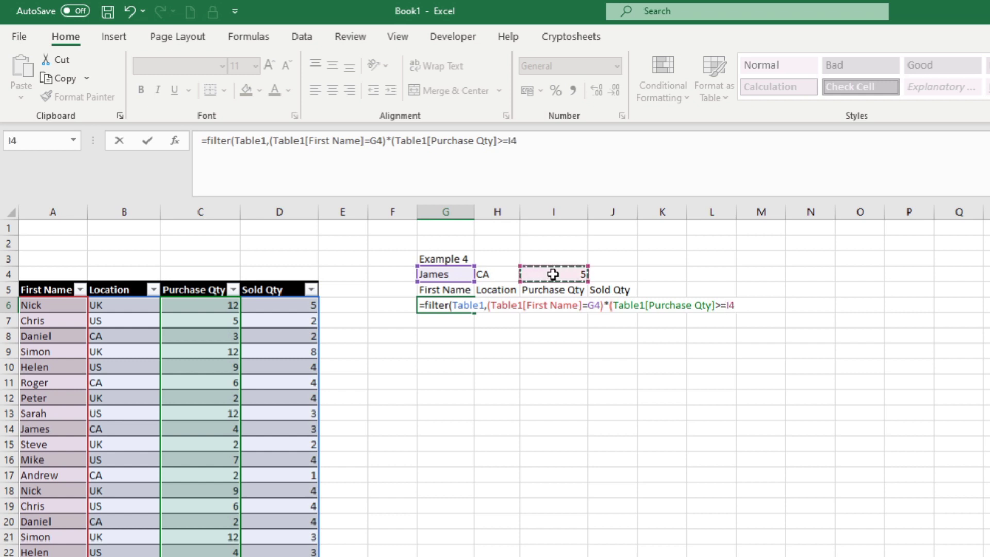
pyautogui.write('),""')
pyautogui.write(')')
pyautogui.press('Return')
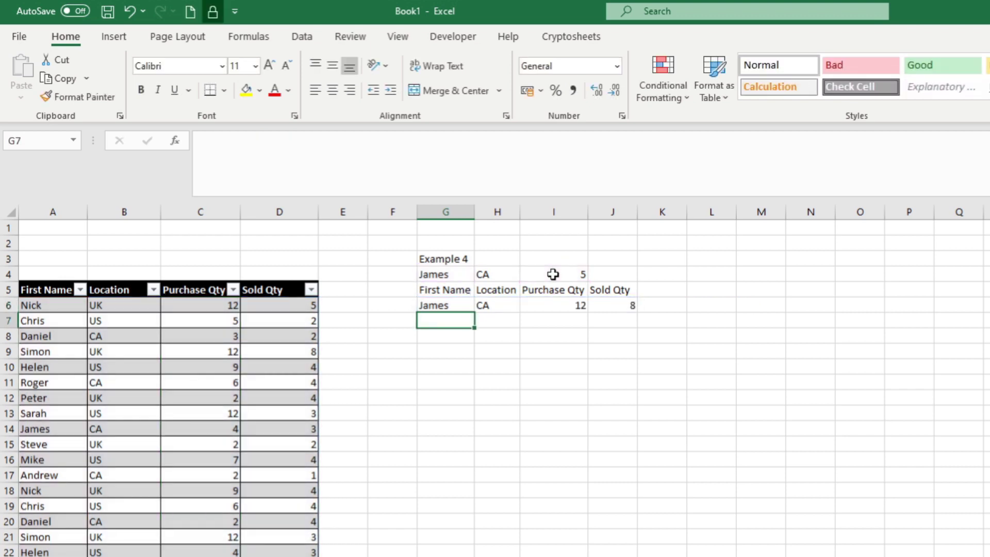
# Choose the first name found in A11 as the G4 criterion, set the minimum purchase quantity in I4 to 7, and review the G6 formula
pyautogui.click(466, 307)
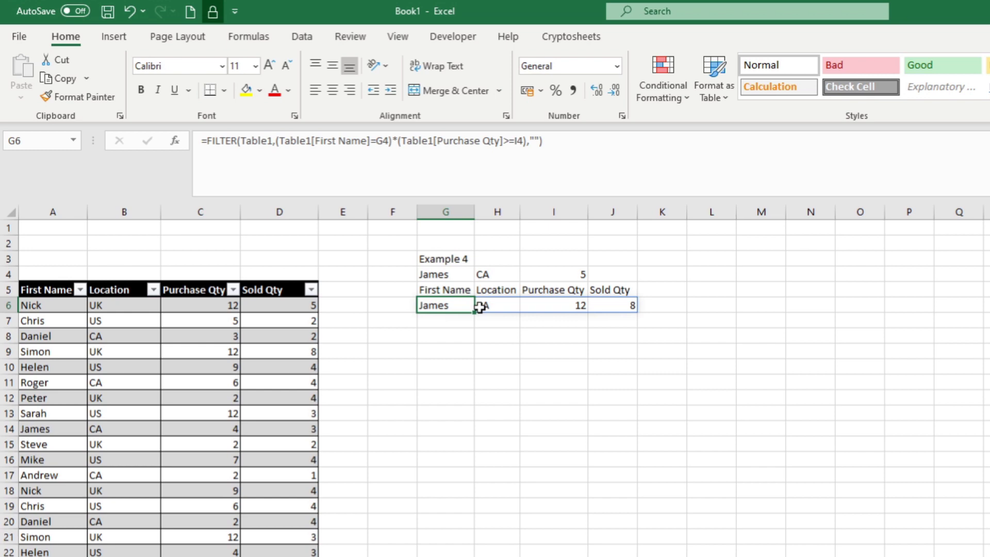
pyautogui.click(469, 275)
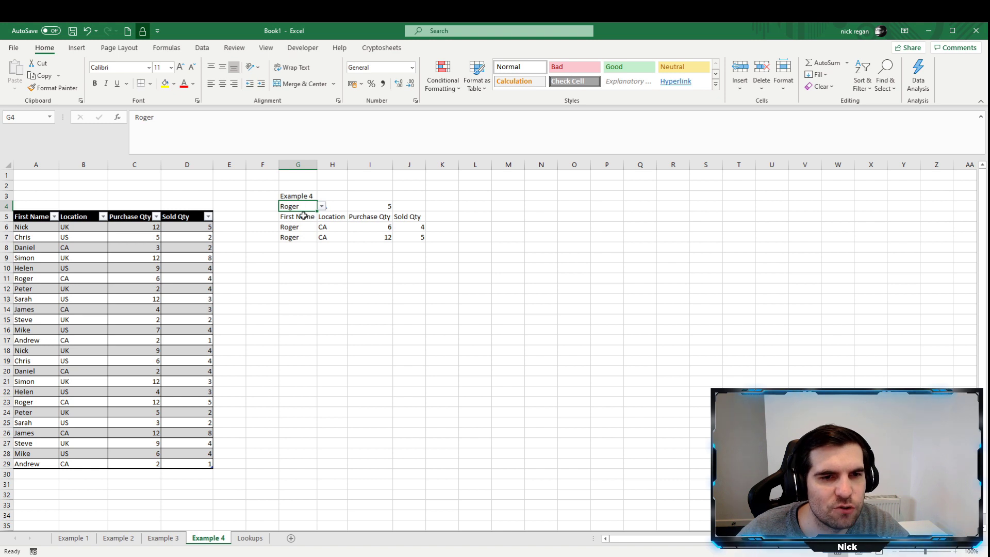
pyautogui.click(382, 208)
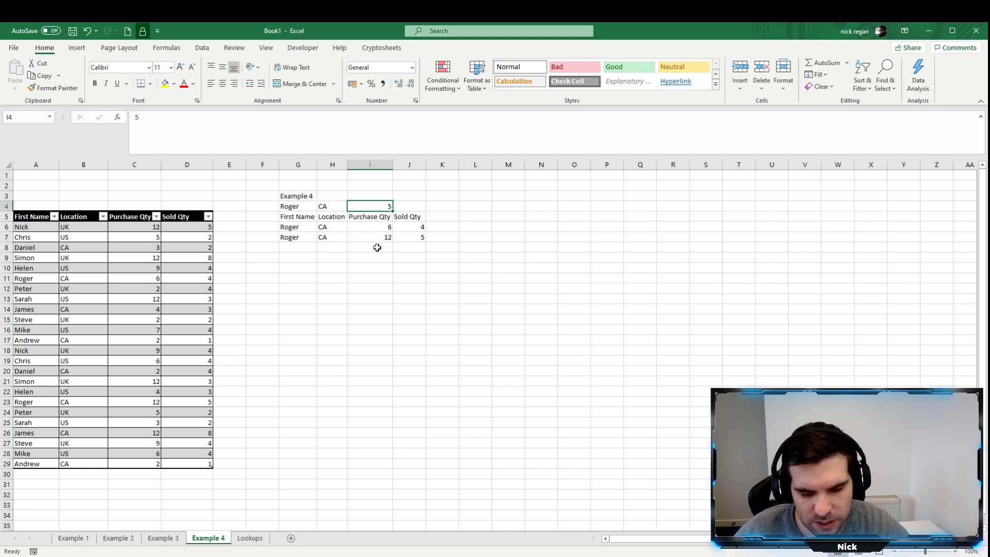
pyautogui.write('7')
pyautogui.press('Return')
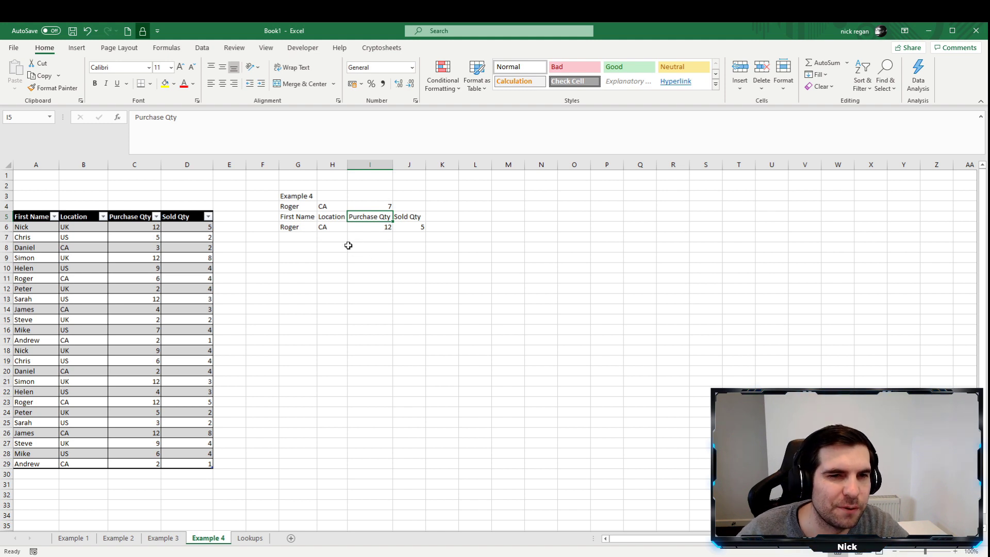
pyautogui.click(302, 230)
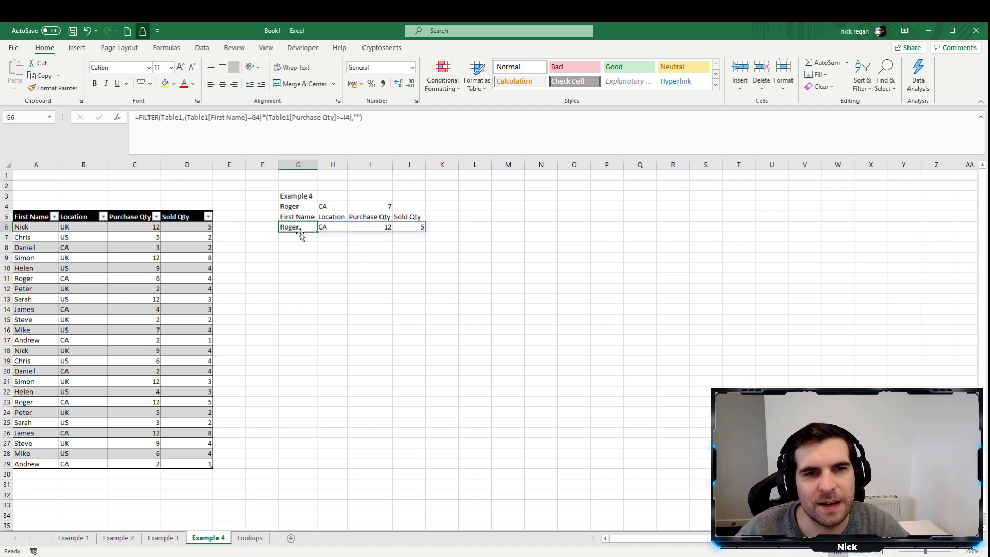